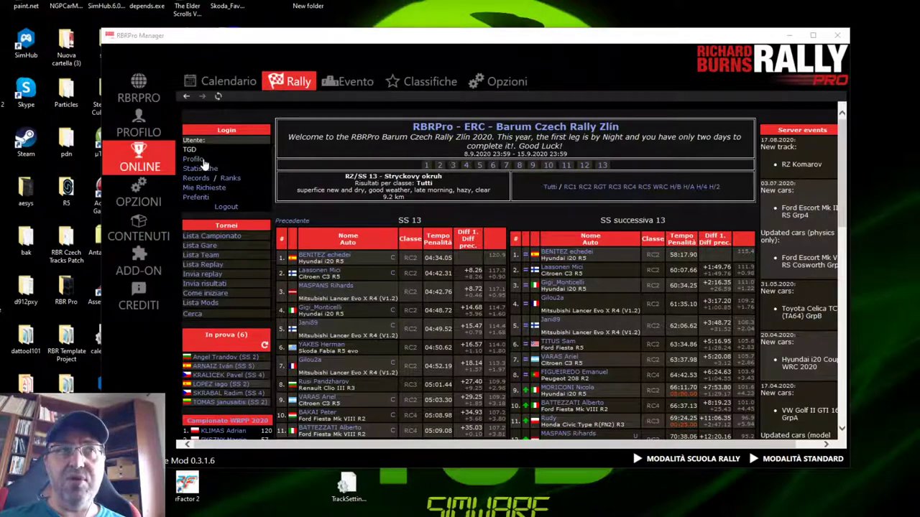
- Open the Navigator add-on and display its file commands
left_click(125, 201)
left_click(128, 231)
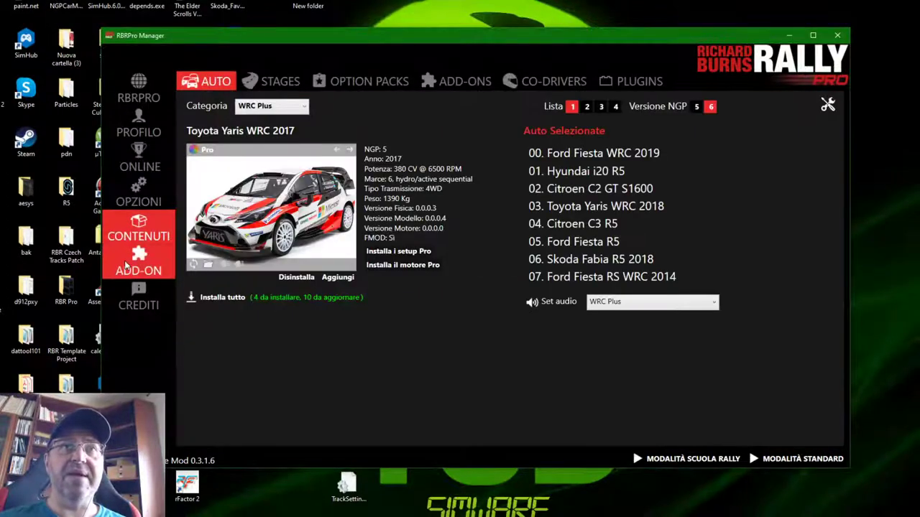
left_click(160, 276)
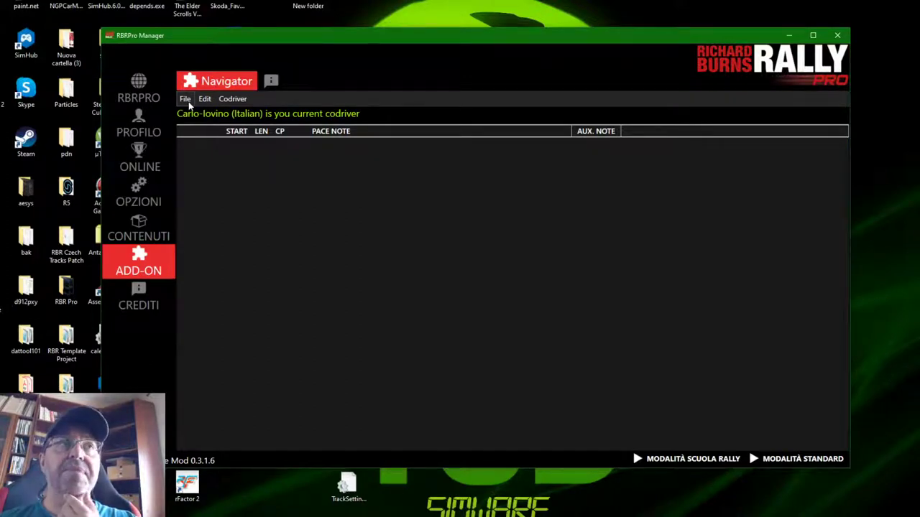
left_click(186, 100)
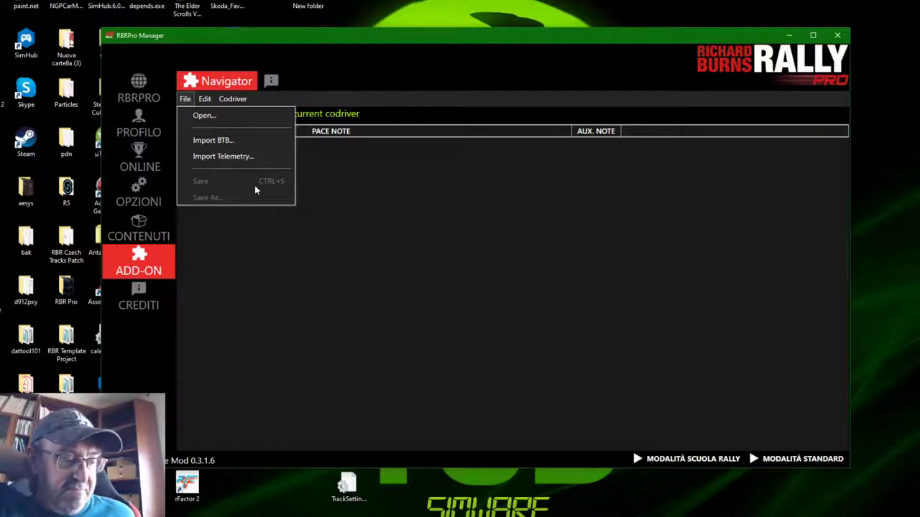
- Restart RBRPro Manager, reopen the Navigator add-on and shift the window slightly across the desktop
left_click(838, 37)
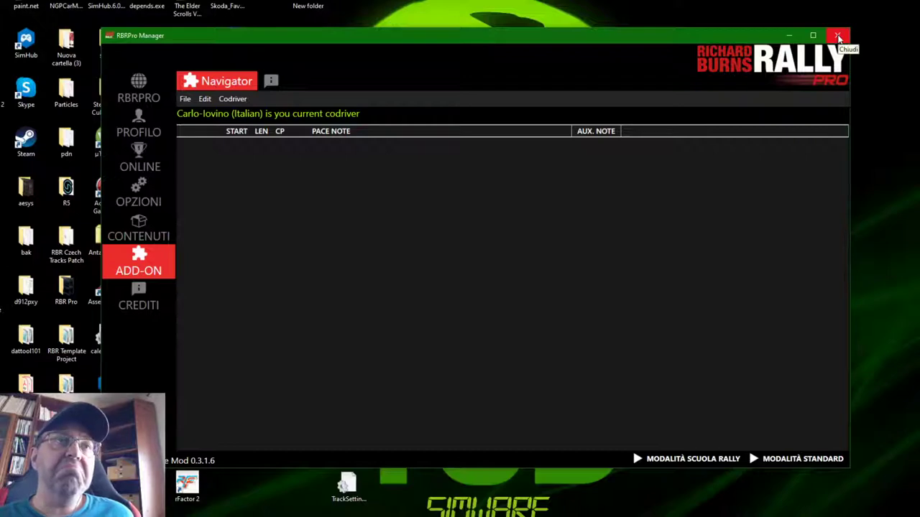
left_click(838, 37)
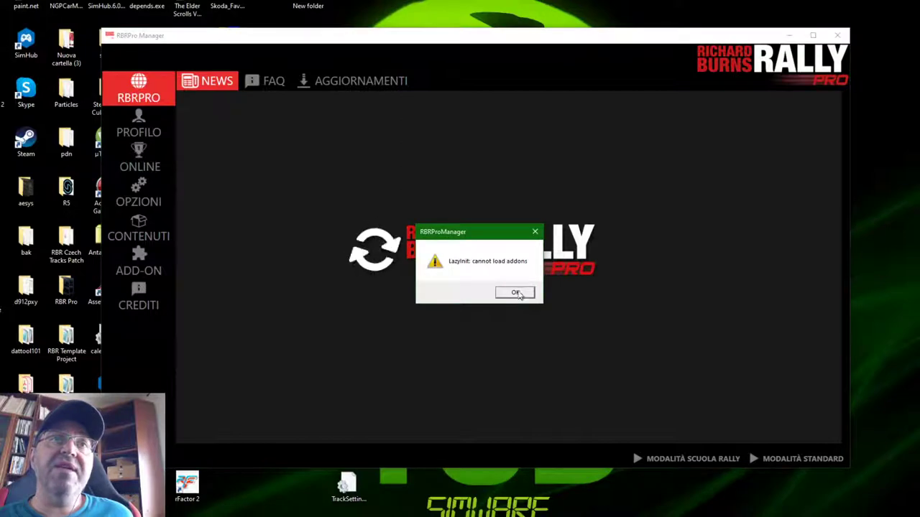
left_click(515, 292)
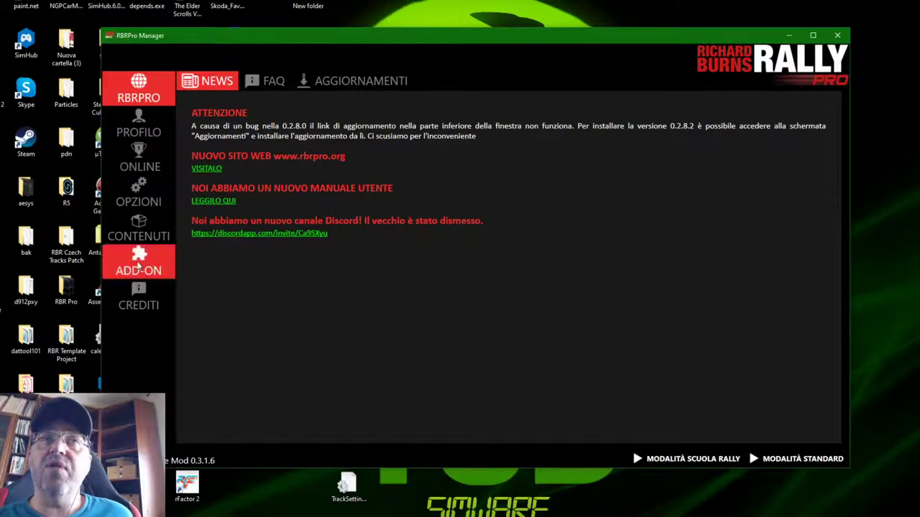
left_click(139, 266)
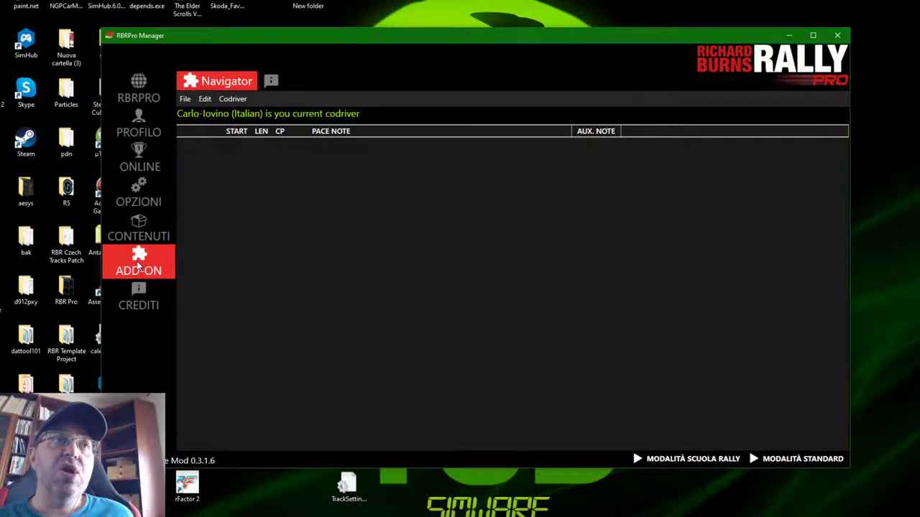
left_click_drag(303, 42, 341, 58)
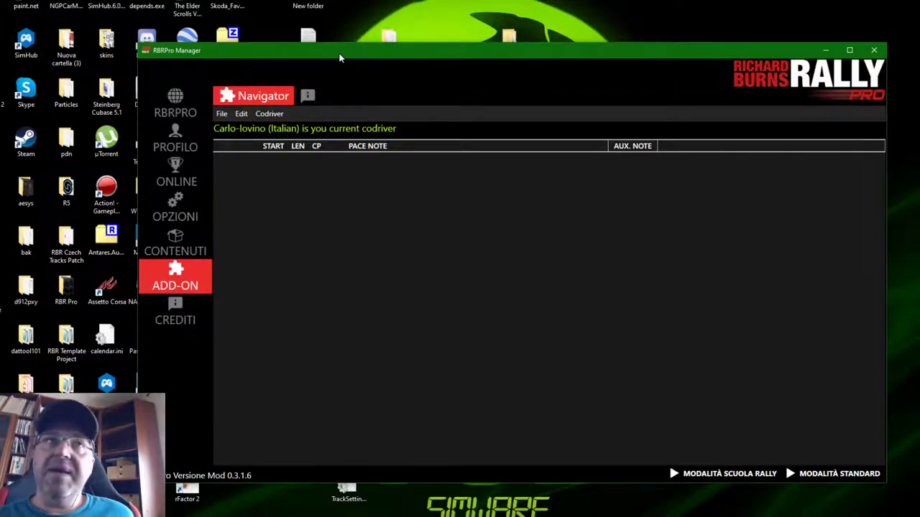
- Import the BTB pace note file 99.ini from the Ultra Fast Games (I:) drive
left_click(223, 114)
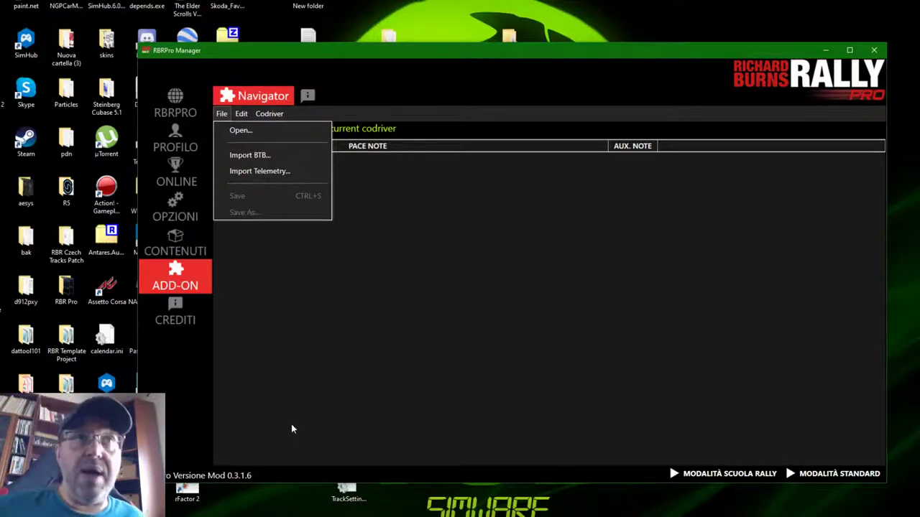
left_click(262, 156)
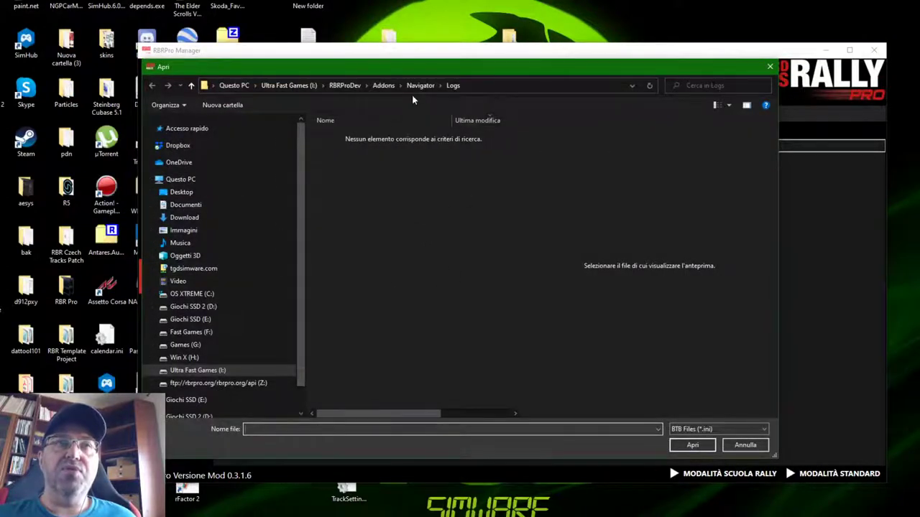
left_click(294, 86)
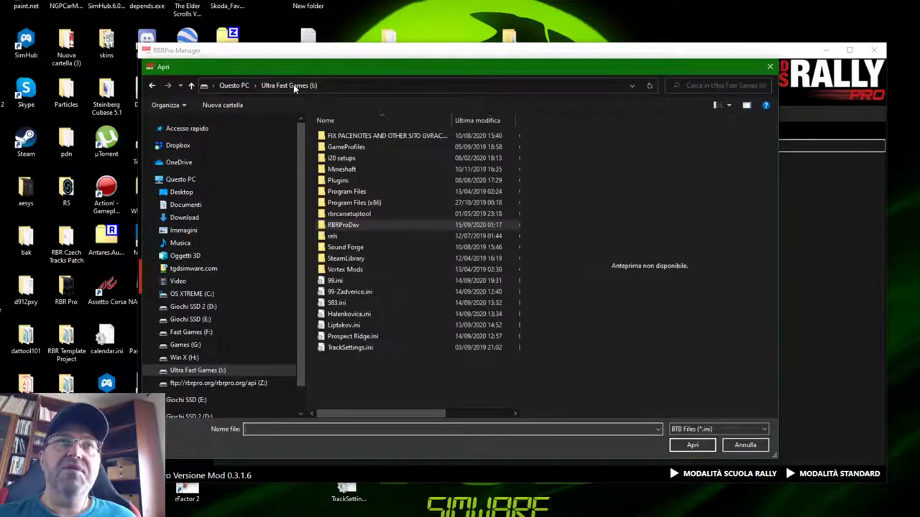
left_click(374, 280)
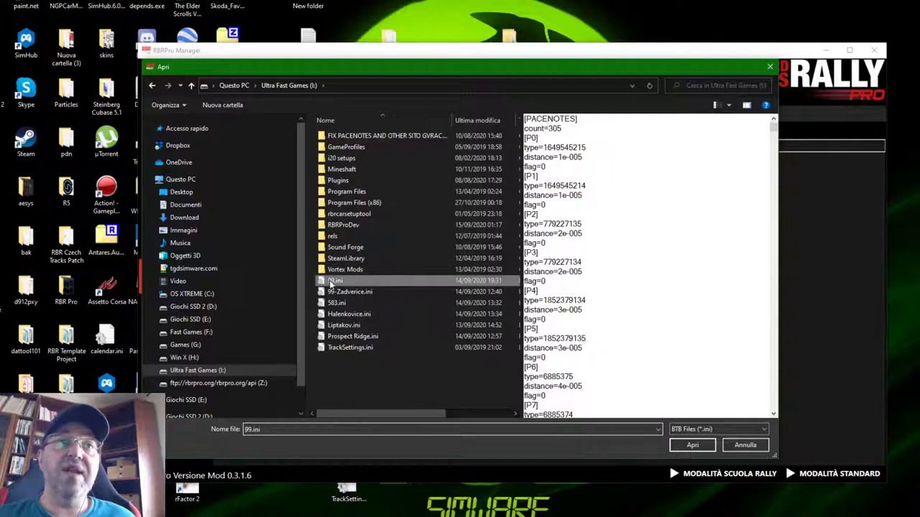
left_click(692, 445)
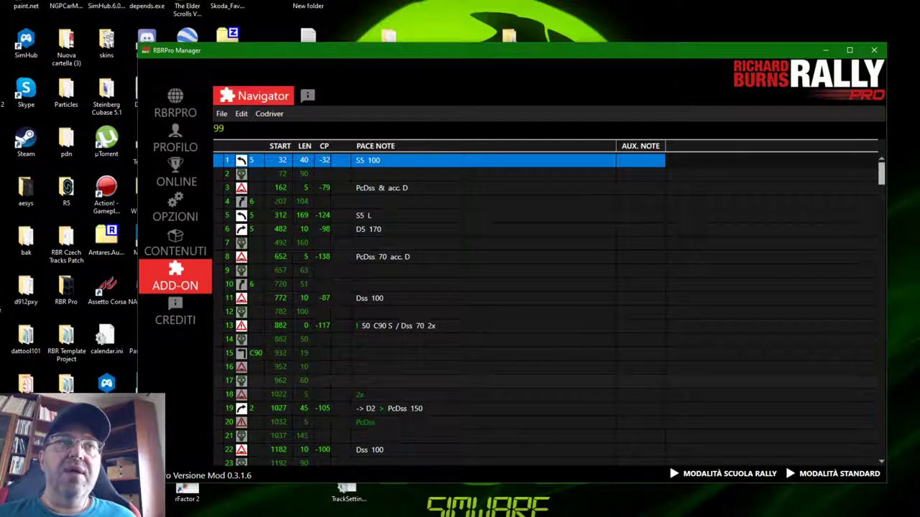
- Look through the imported pace notes down to about row 62 and return to the start of the list
left_click(391, 327)
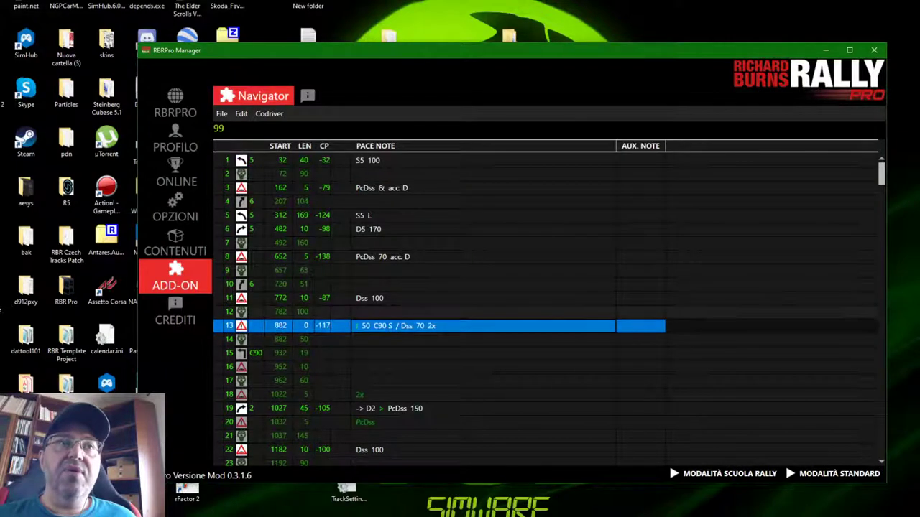
scroll(391, 327, "down", 7)
scroll(546, 309, "down", 5)
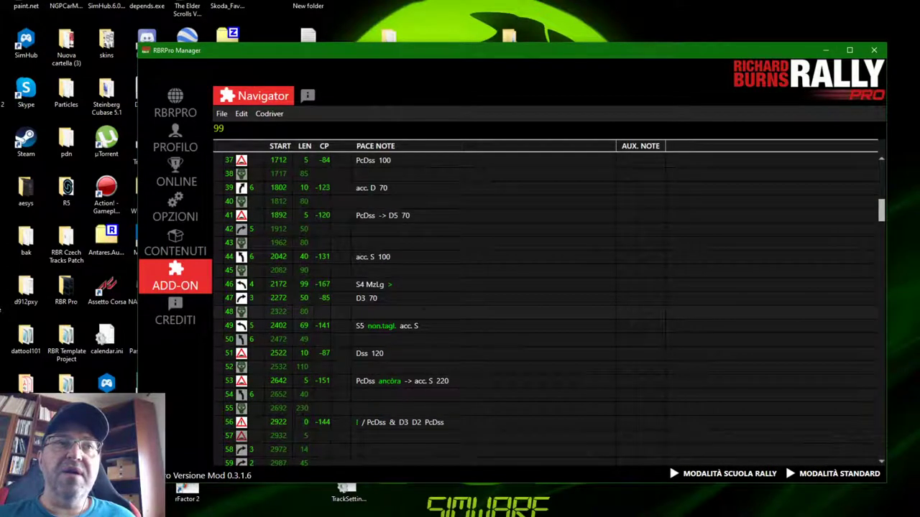
scroll(547, 309, "down", 1)
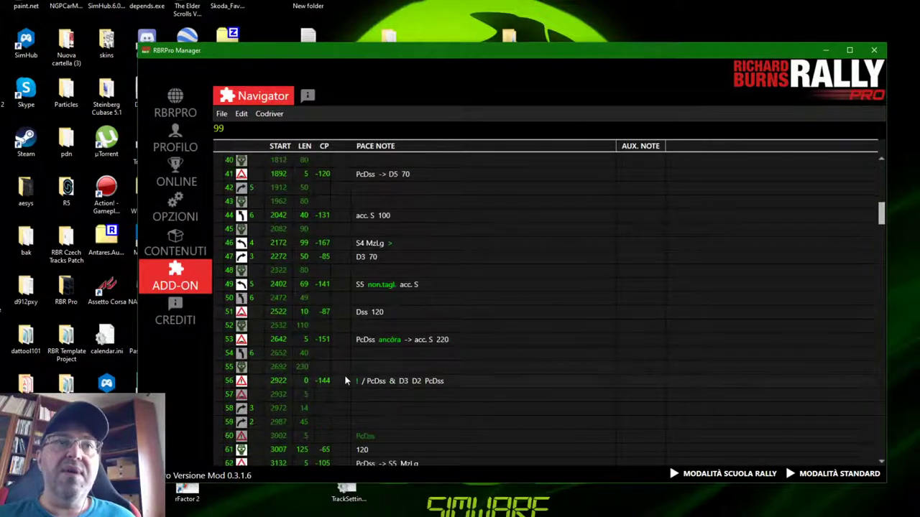
left_click(252, 341)
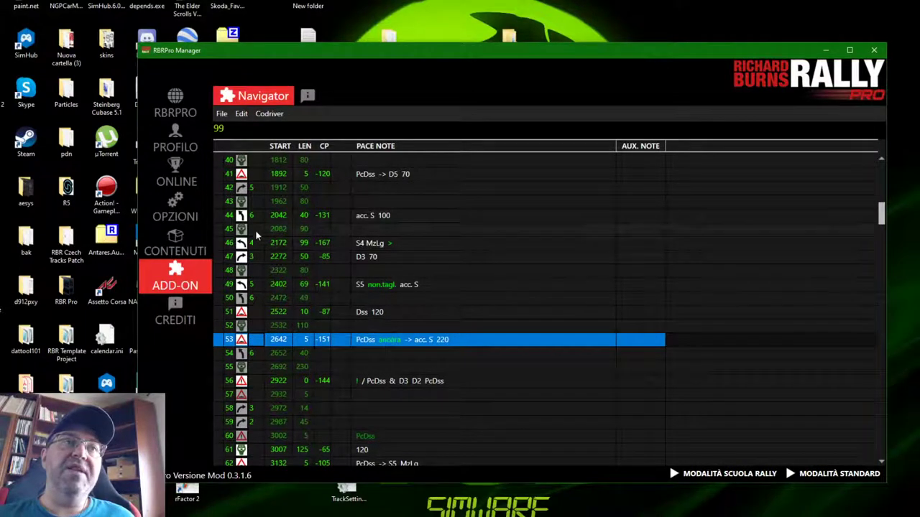
scroll(272, 296, "up", 13)
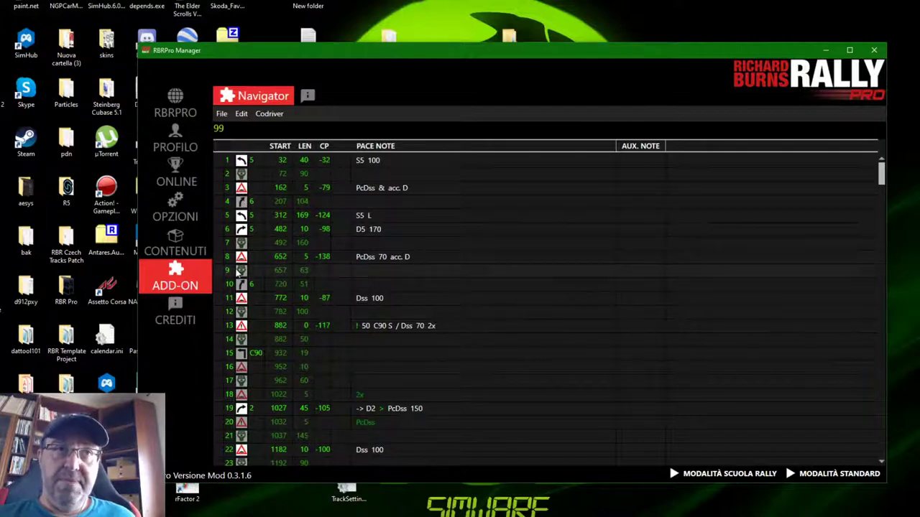
- Examine dimmed rows 2, 4 and 7, opening the note editor on row 7 and inspecting rows 10 and 8
left_click(242, 175)
left_click(242, 202)
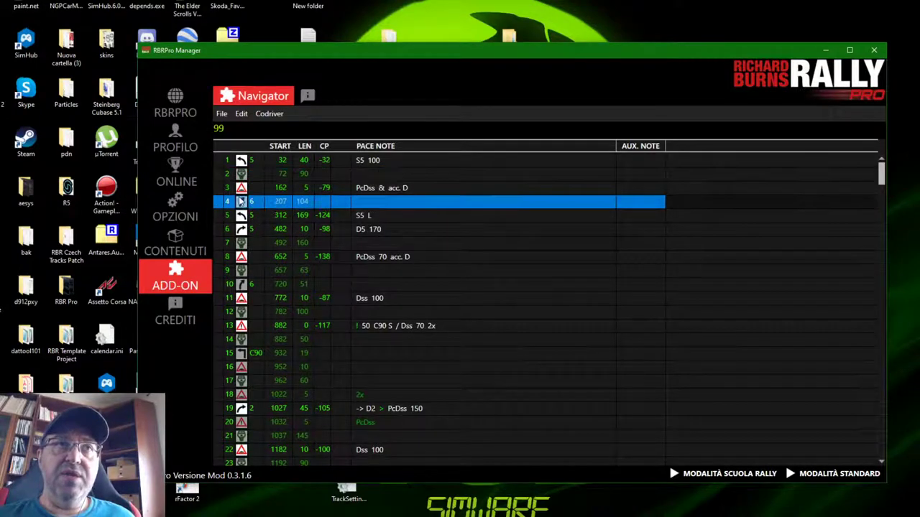
left_click(244, 243)
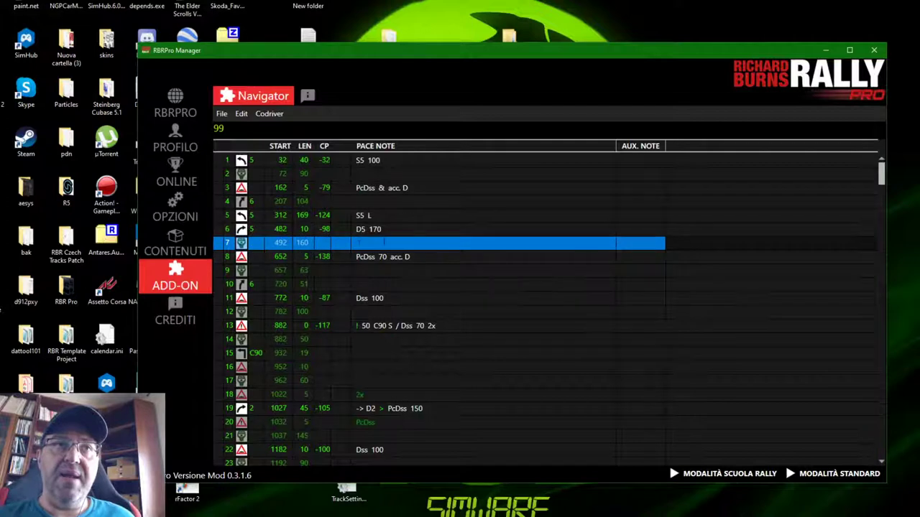
double_click(356, 243)
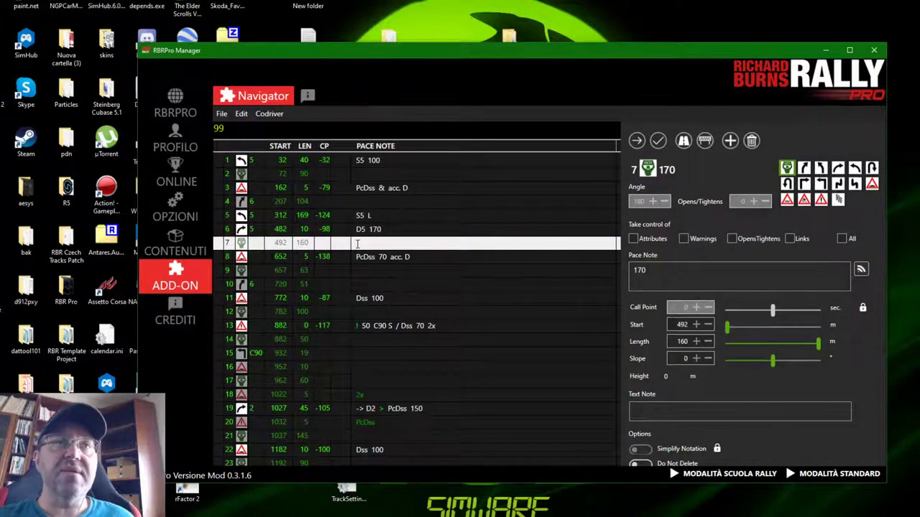
left_click(270, 285)
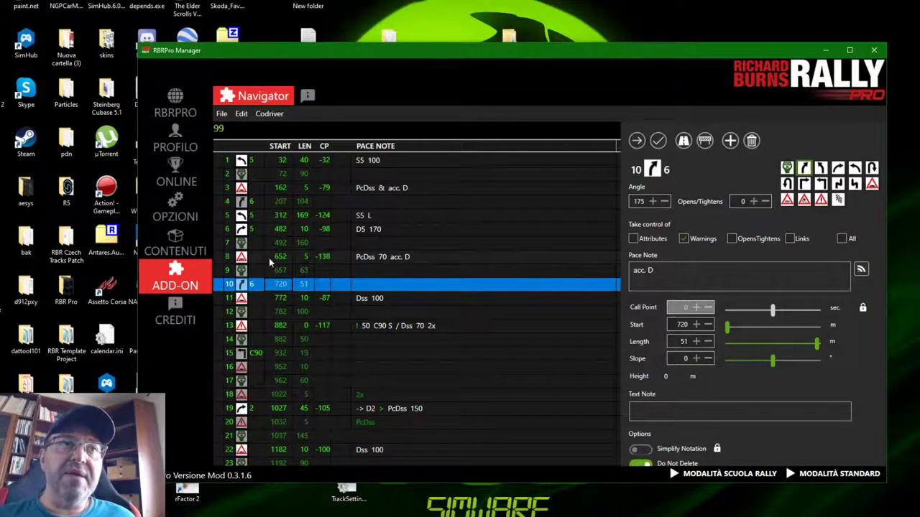
left_click(269, 257)
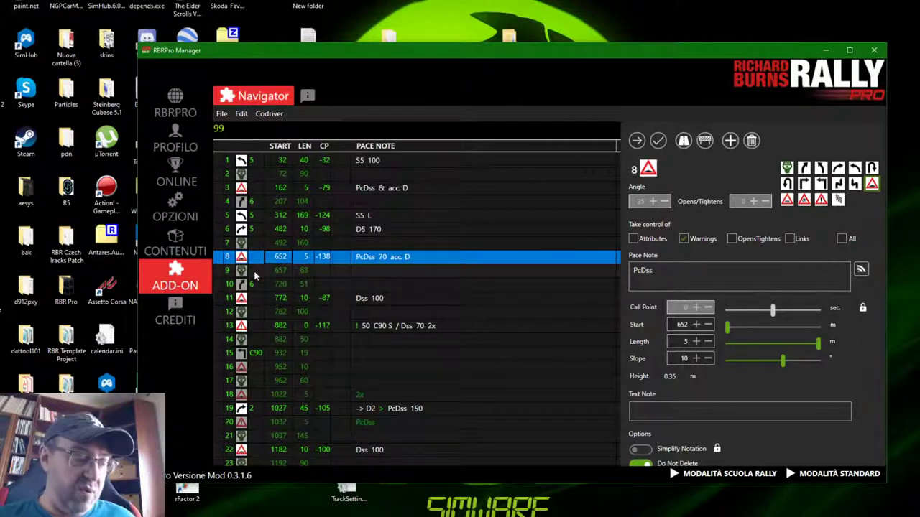
- Compare the combined pace note in row 8 with its linked rows 9 and 10 by selecting them as a group
left_click(252, 285, "shift")
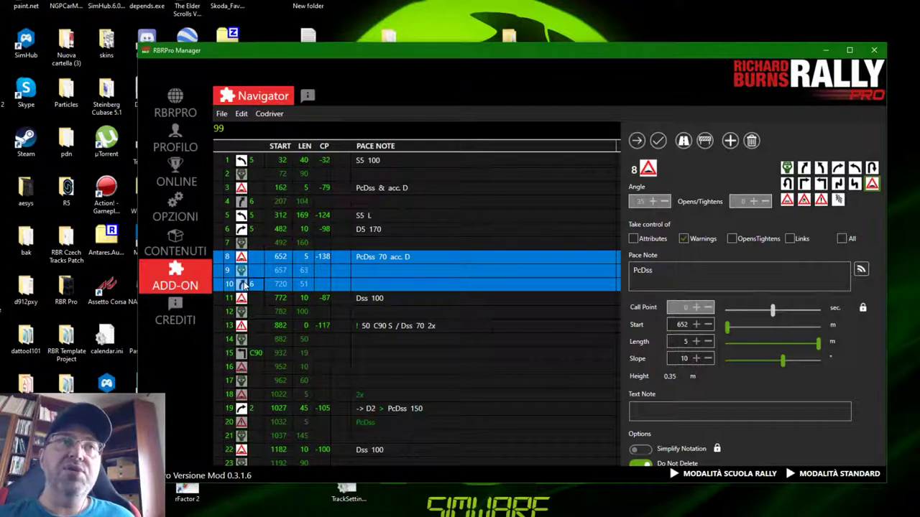
left_click(244, 272)
left_click(244, 286, "shift")
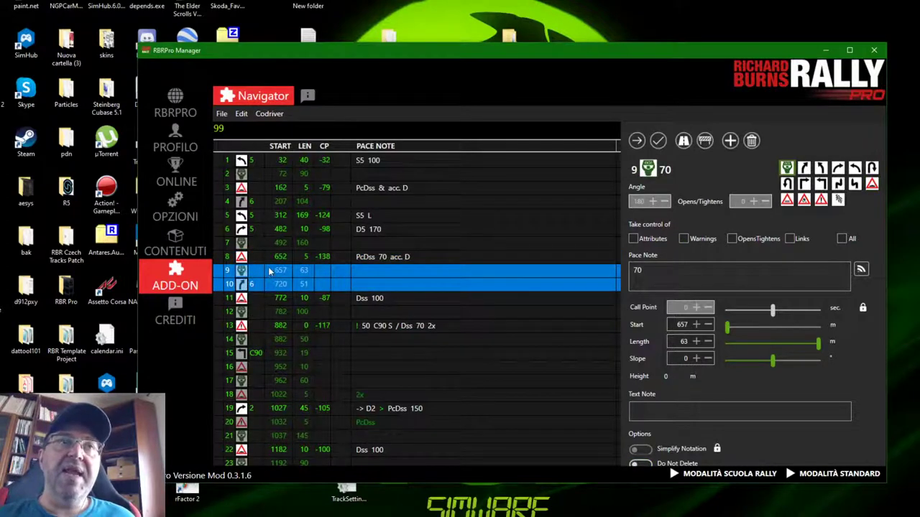
left_click(429, 258)
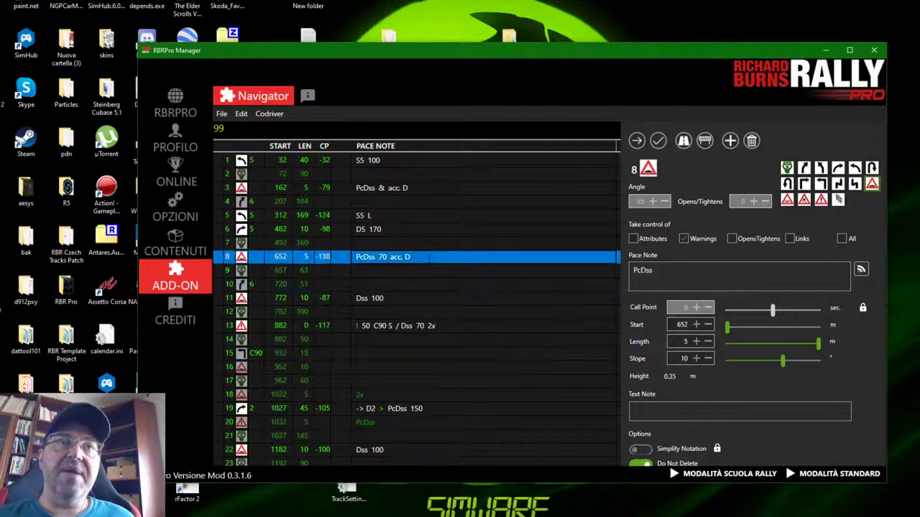
left_click(249, 272, "shift")
left_click(249, 286, "shift")
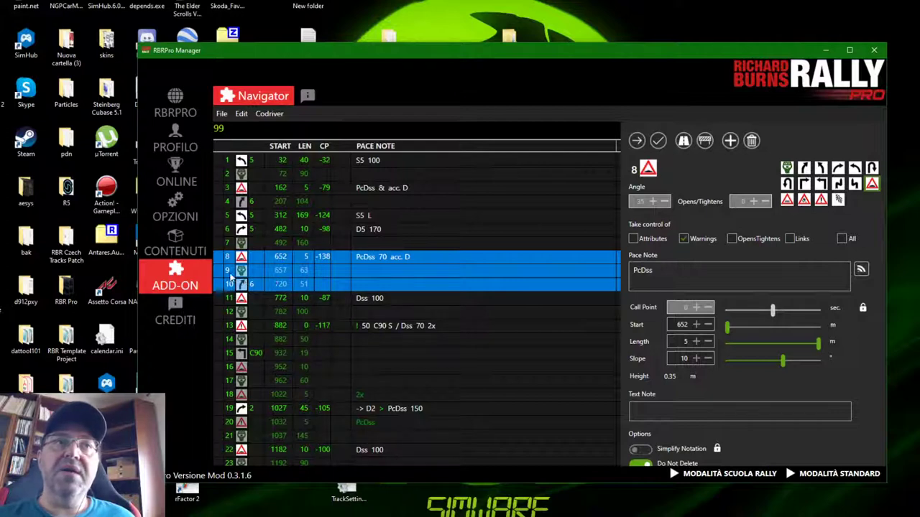
left_click(367, 270)
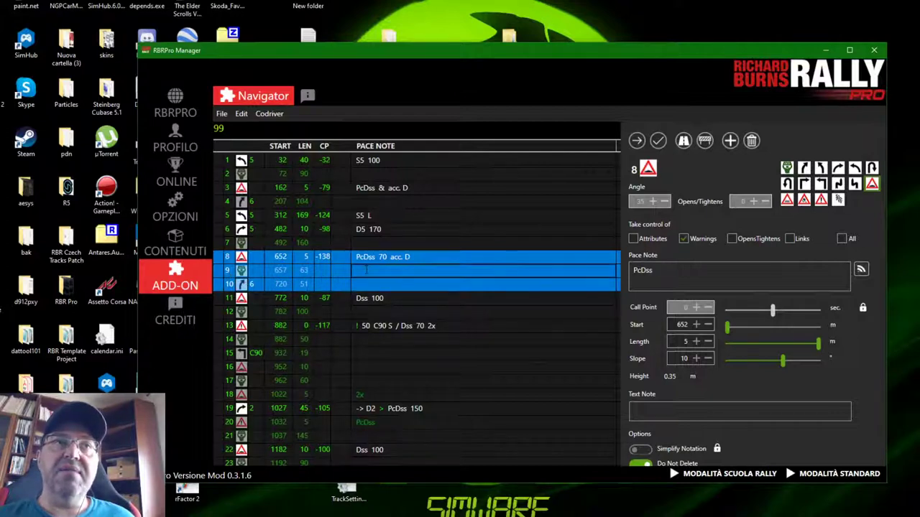
left_click(241, 274)
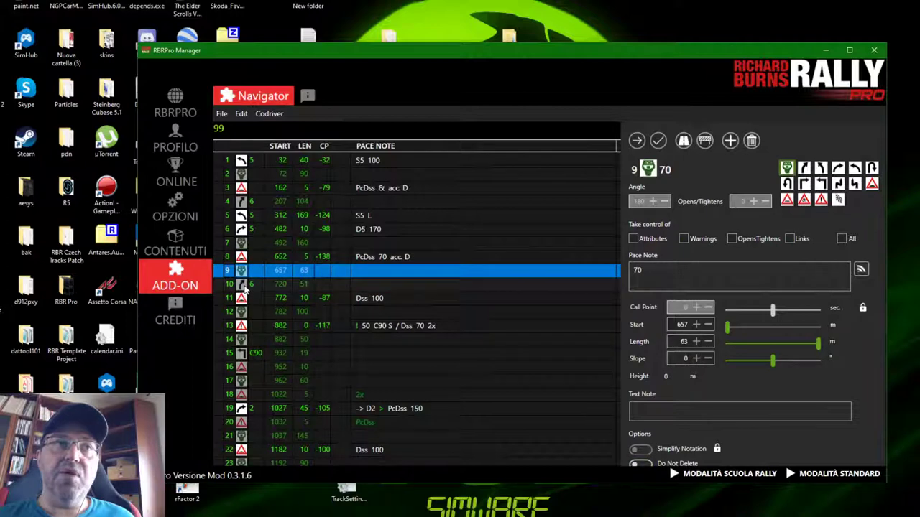
left_click(248, 285, "shift")
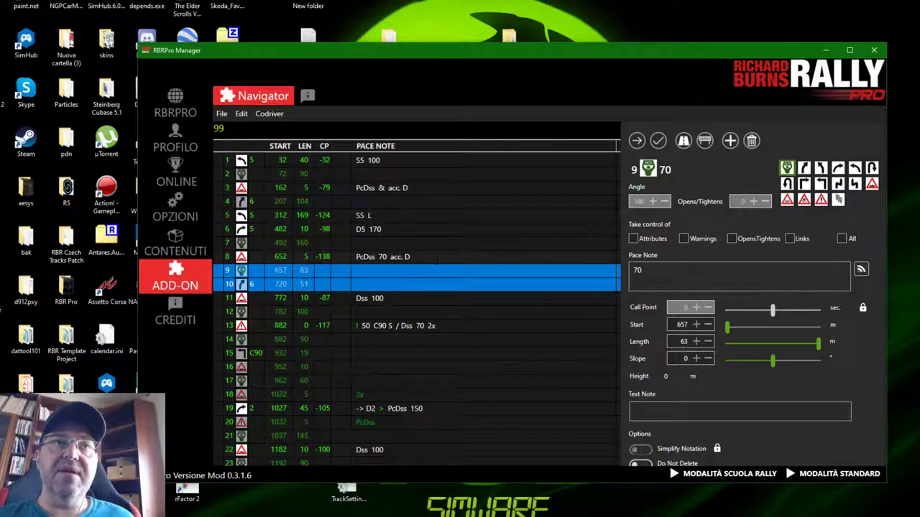
left_click(418, 256)
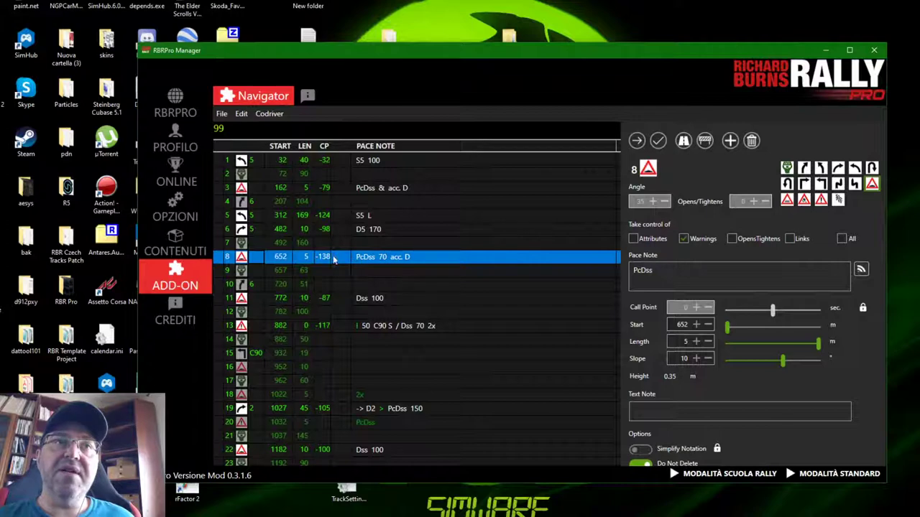
- Check the individual pace note details of rows 8, 9 and 10 one after another in the note editor
left_click(249, 272)
left_click(253, 287)
left_click(248, 261)
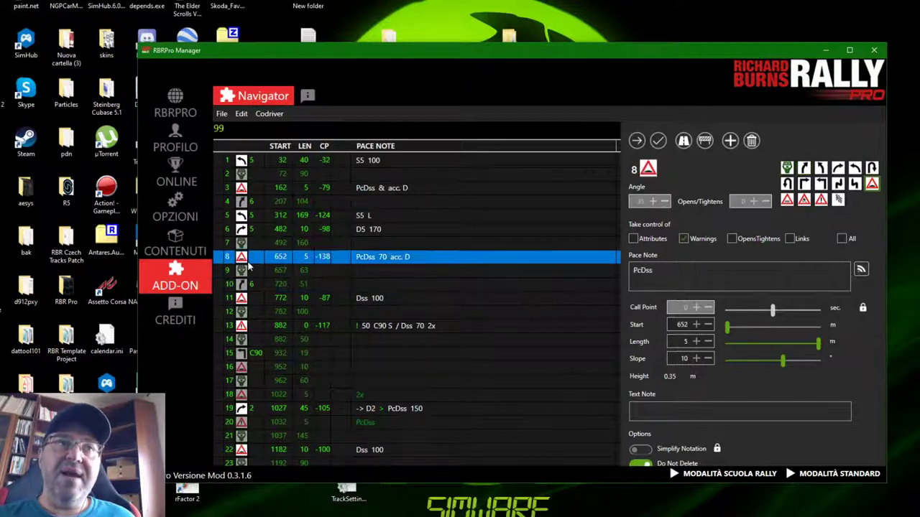
left_click(249, 272)
left_click(251, 286)
left_click(250, 262)
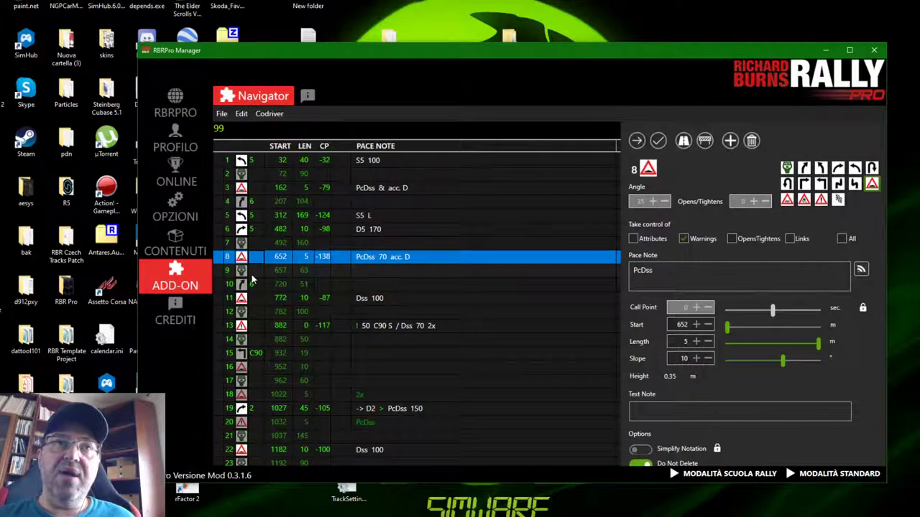
left_click(252, 274)
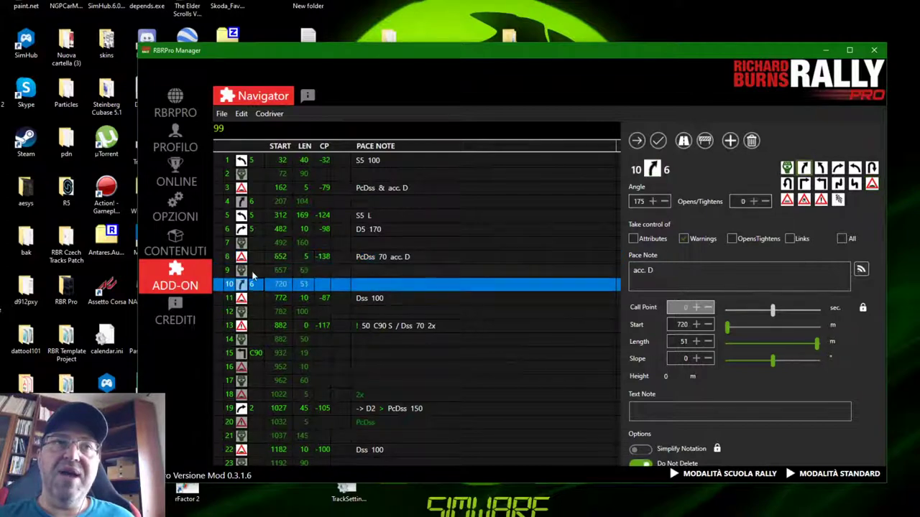
left_click(255, 287)
left_click(251, 260)
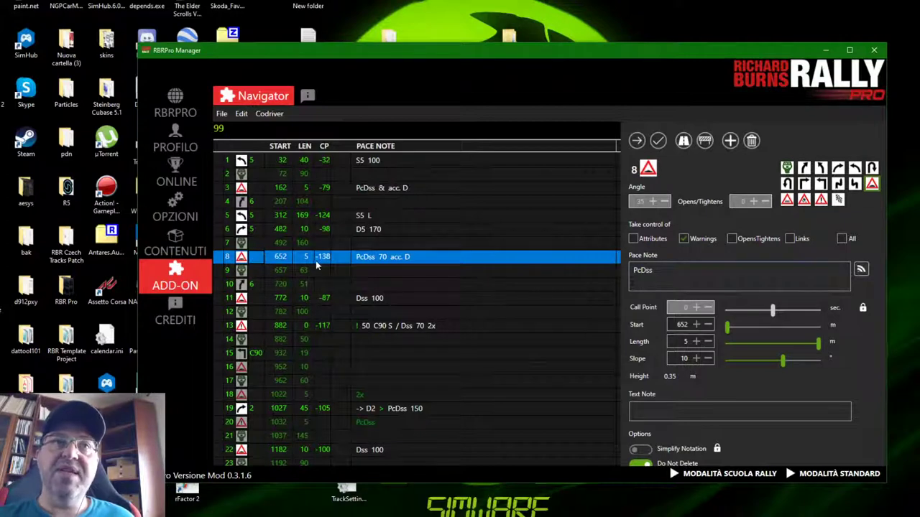
- Highlight the PcDss text in row 8's pace note and compare it with the note in row 9
left_click(718, 276)
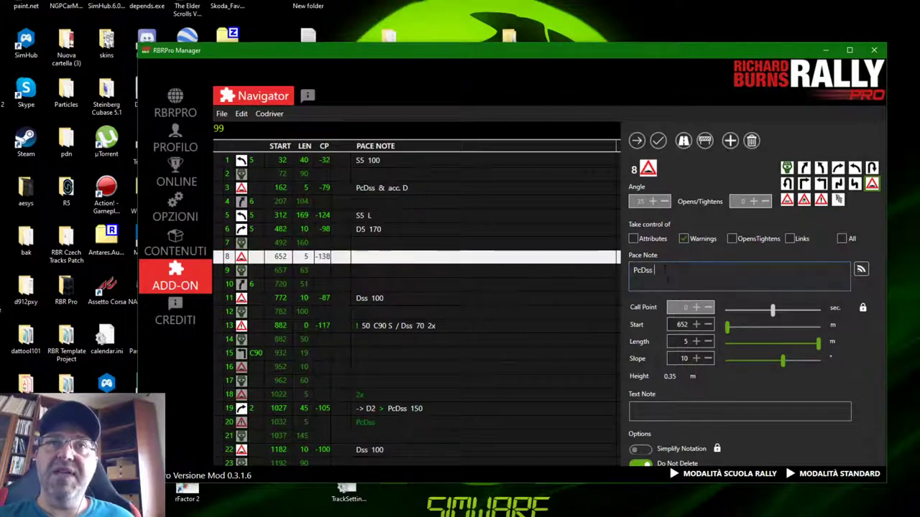
left_click_drag(718, 277, 621, 273)
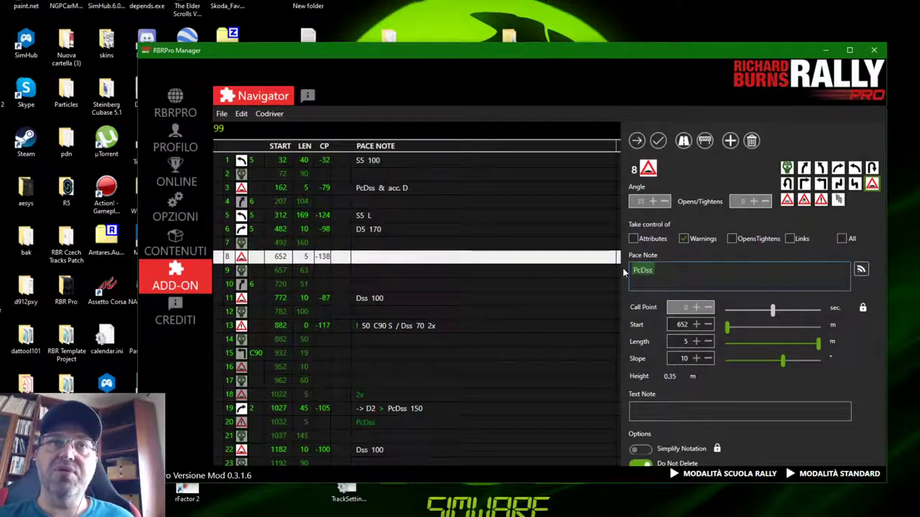
left_click(431, 258)
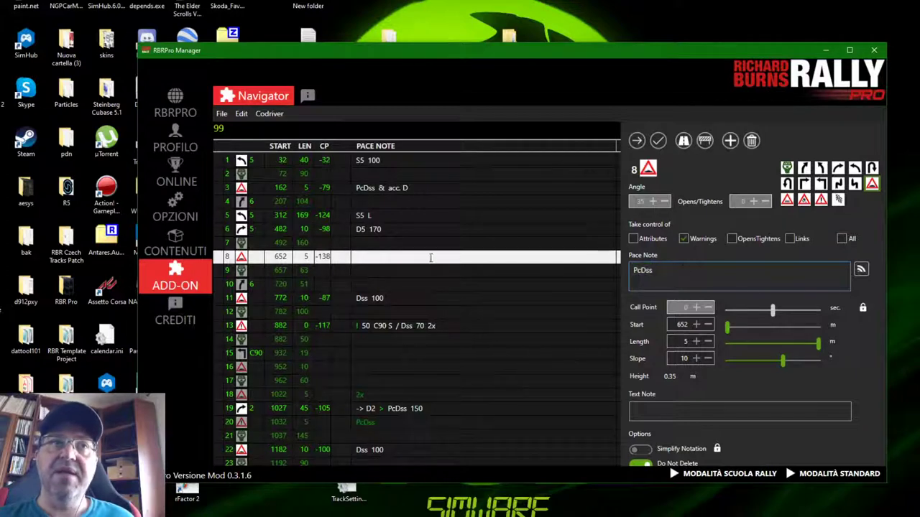
left_click(284, 275)
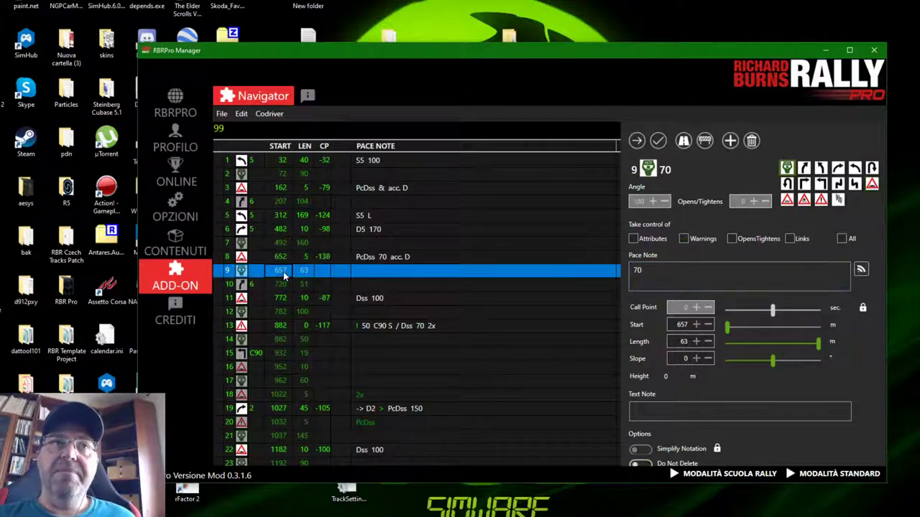
left_click(247, 259)
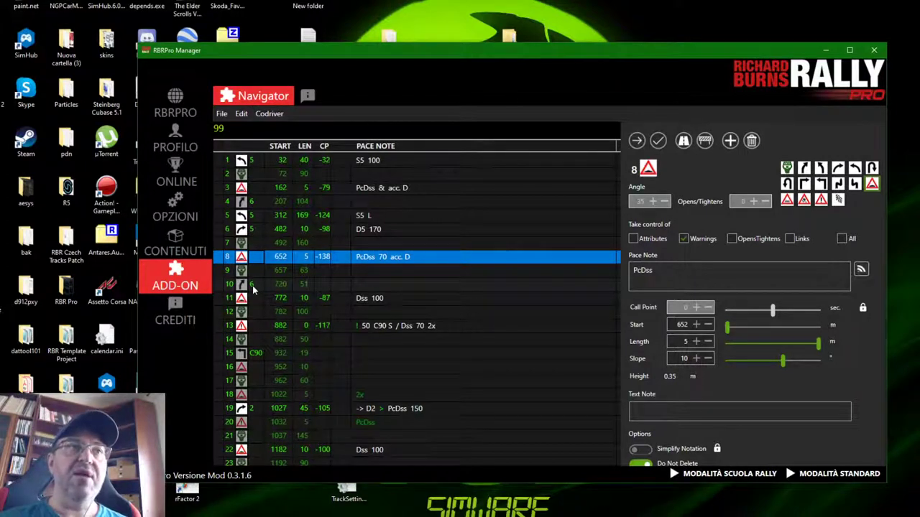
- Try removing row 10 from its combo and undo the removal
right_click(250, 286)
left_click(248, 286)
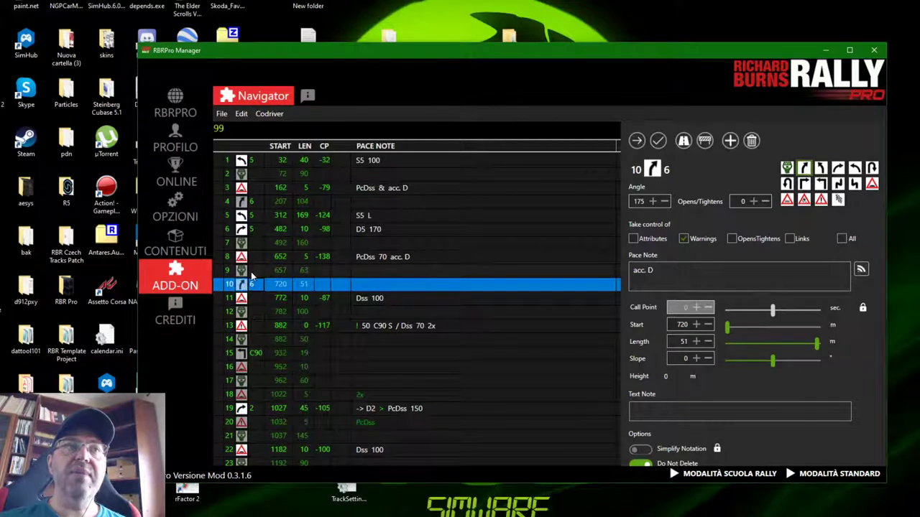
left_click(248, 270)
left_click(251, 286)
right_click(252, 286)
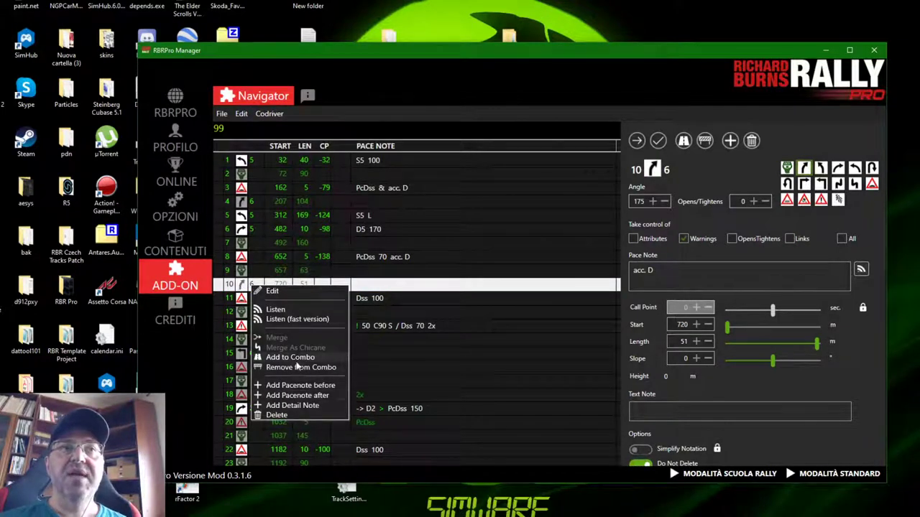
left_click(314, 368)
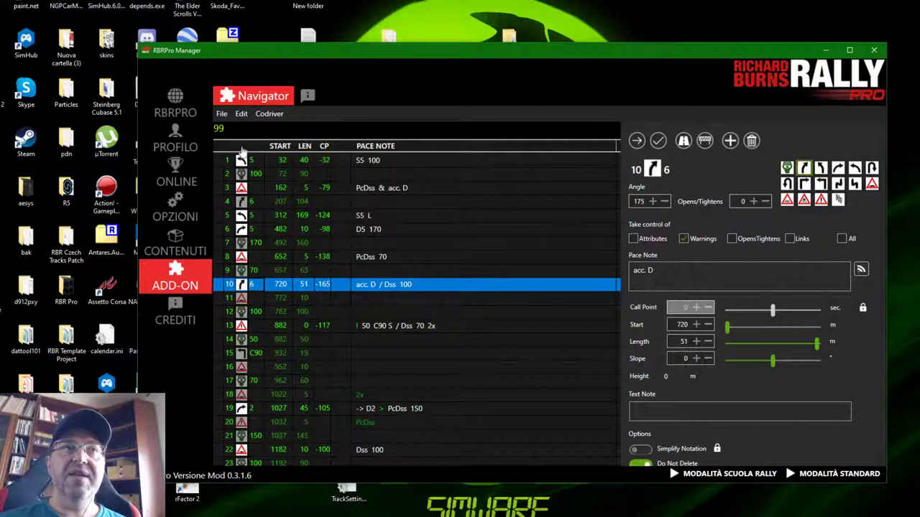
left_click(241, 114)
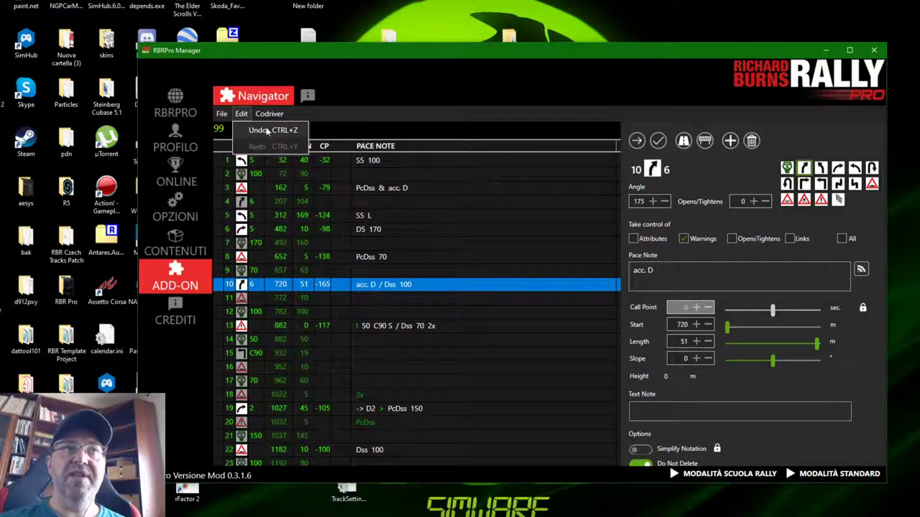
left_click(260, 130)
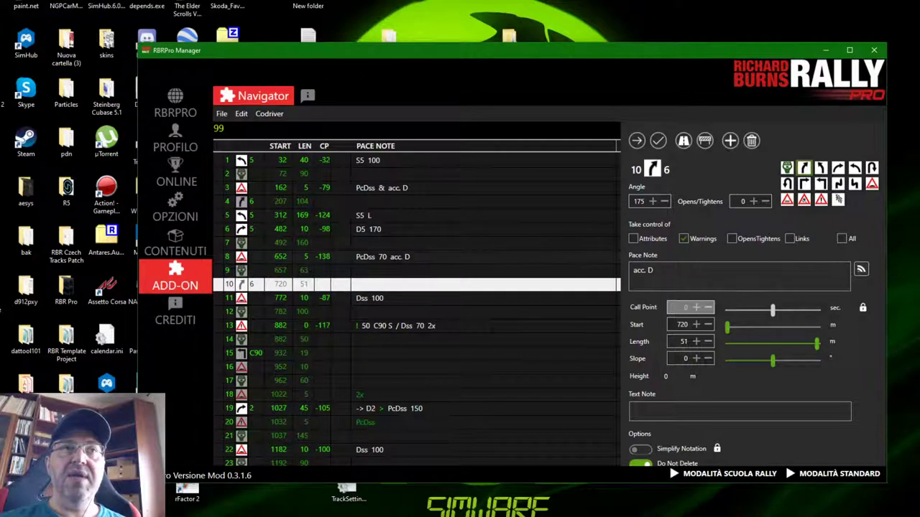
- Listen to the combined pace note in row 8
left_click(262, 258)
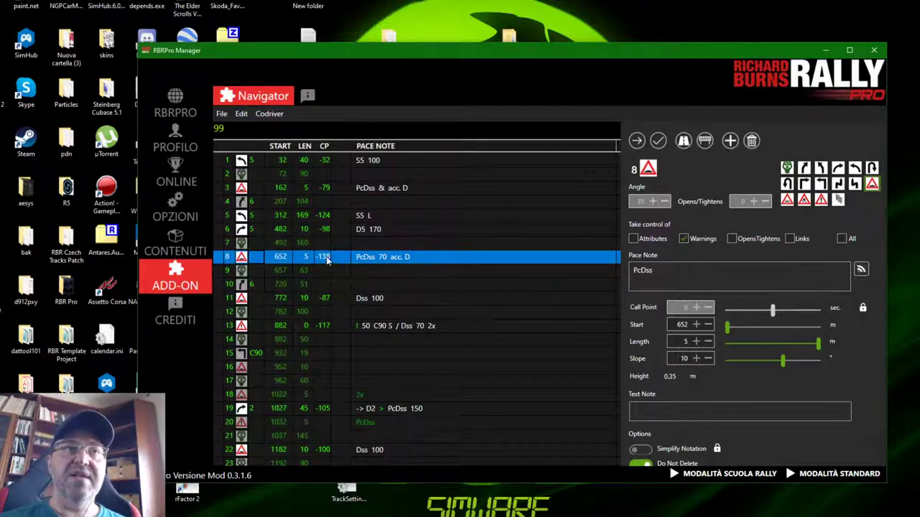
right_click(279, 259)
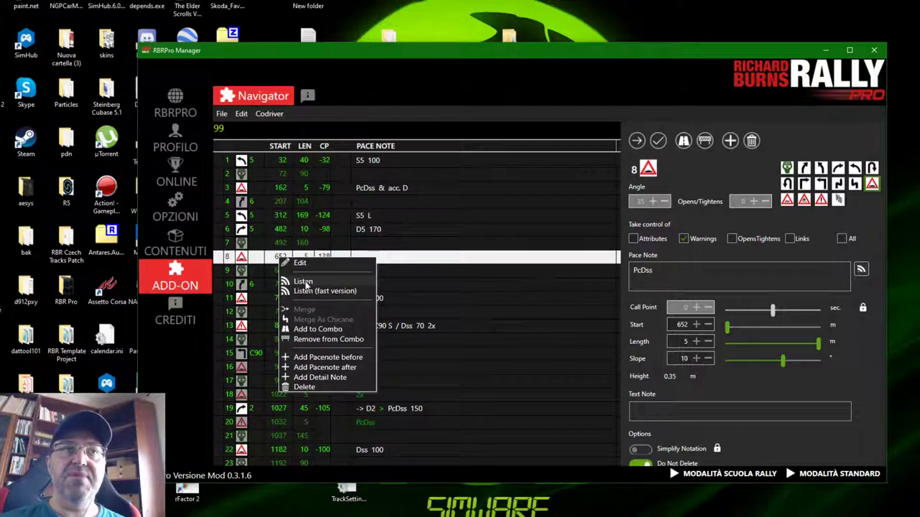
left_click(303, 282)
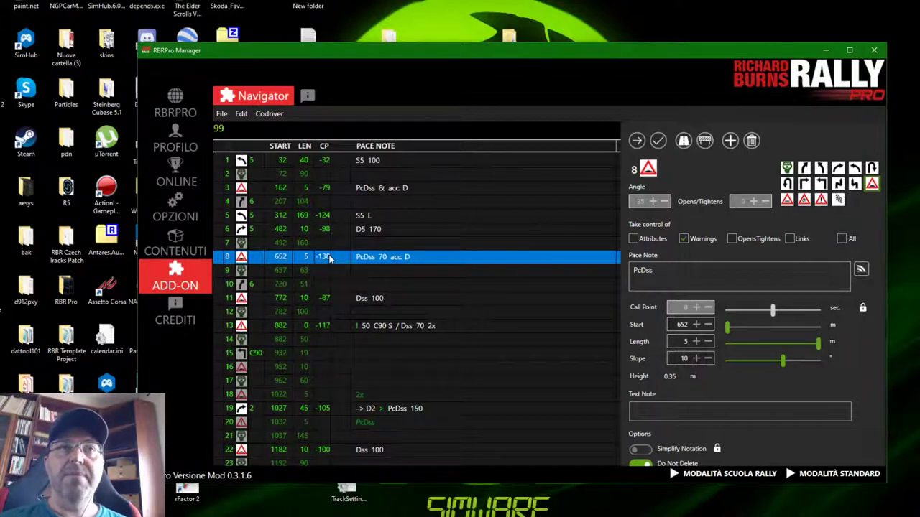
- Split row 10 off row 8's combo to compare the two separate notes, and undo the split
left_click(253, 287)
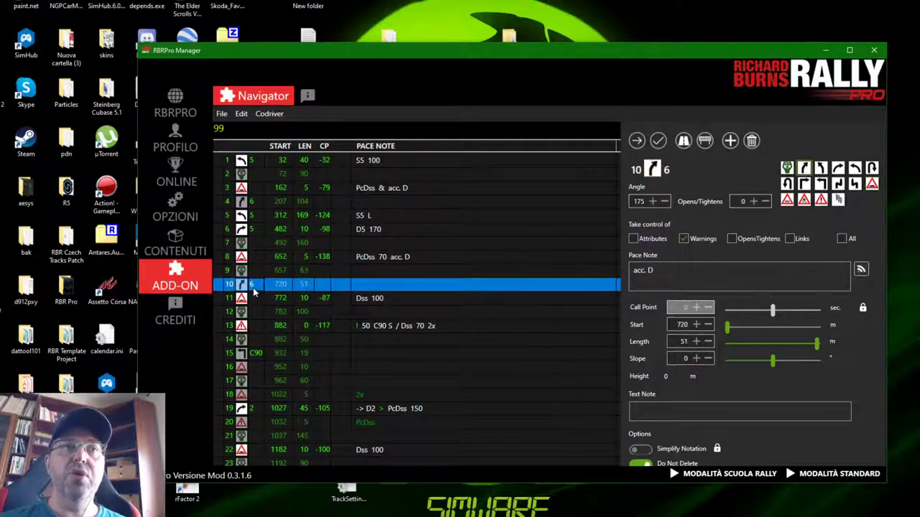
right_click(253, 291)
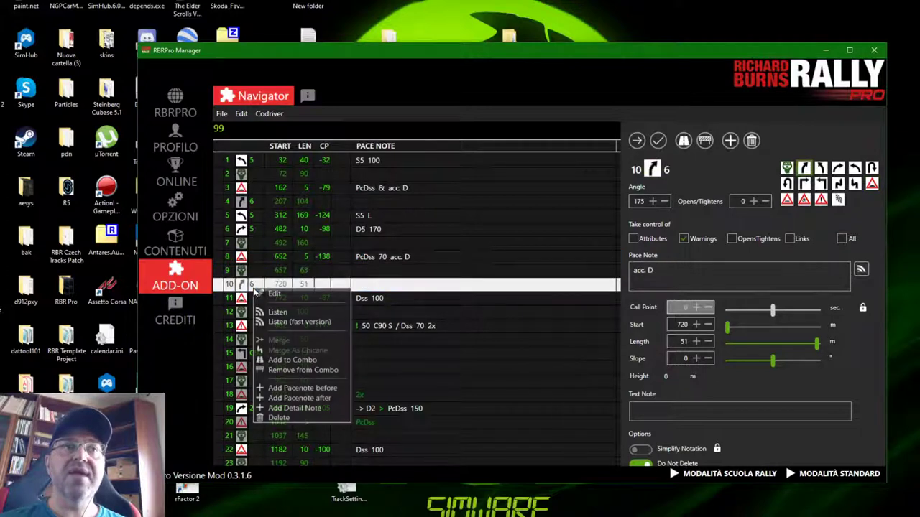
left_click(295, 371)
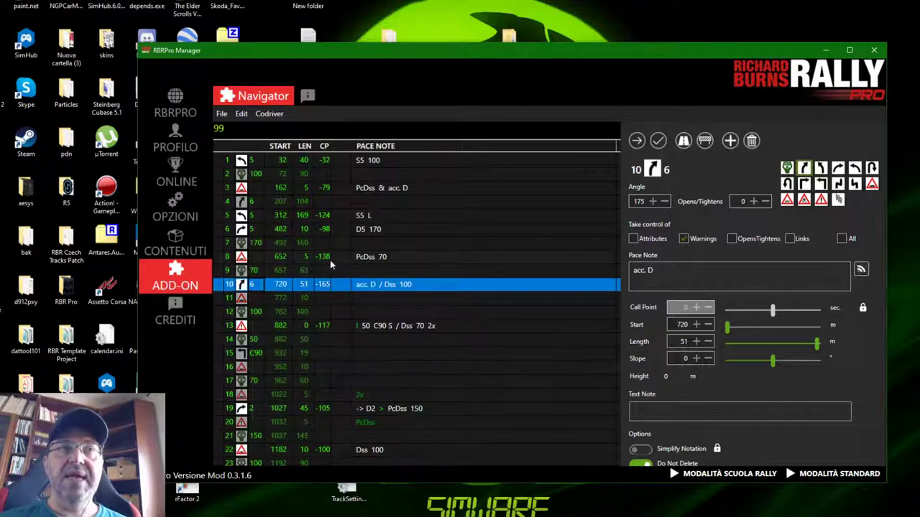
left_click(265, 257)
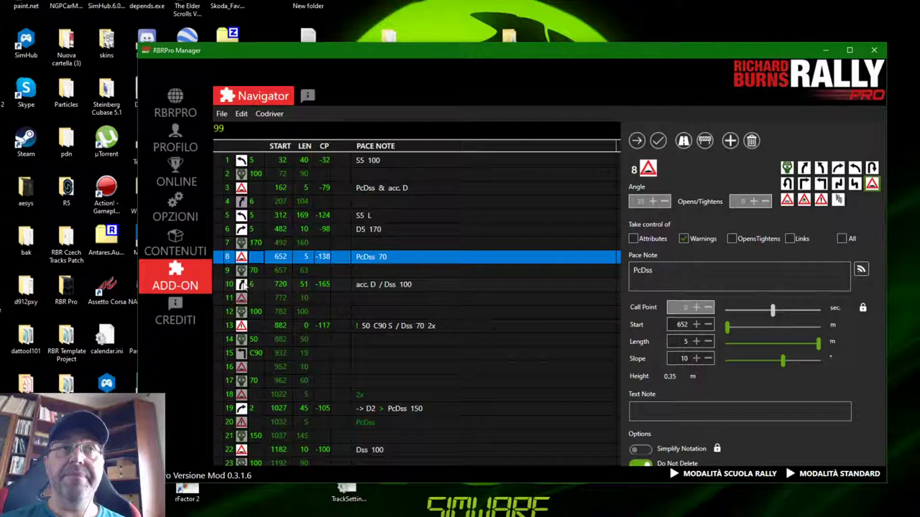
left_click(247, 287)
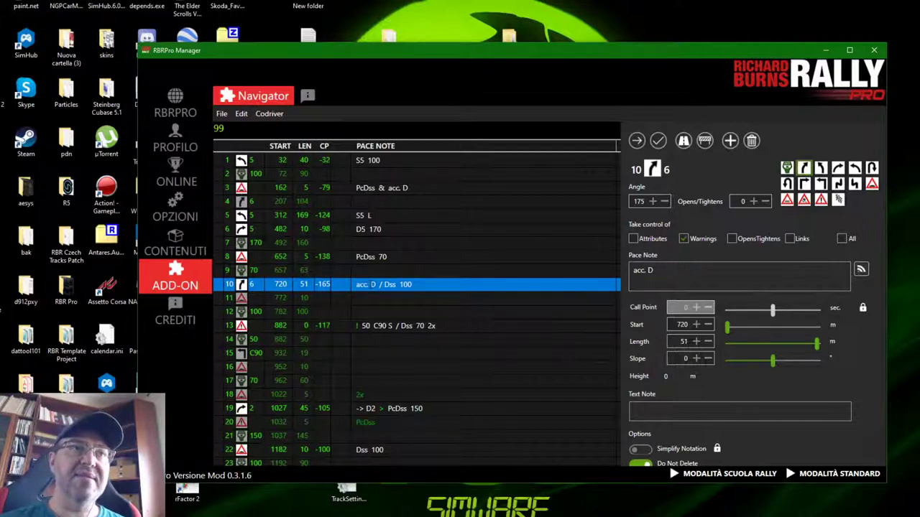
left_click(242, 115)
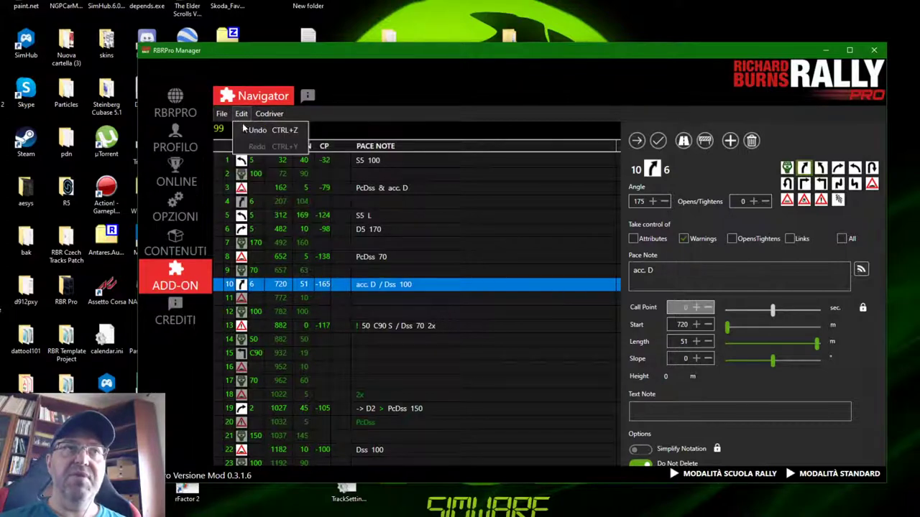
left_click(248, 130)
- Check linked row 9 and remove the acc. D note in row 10 from row 8's combo
left_click(267, 271)
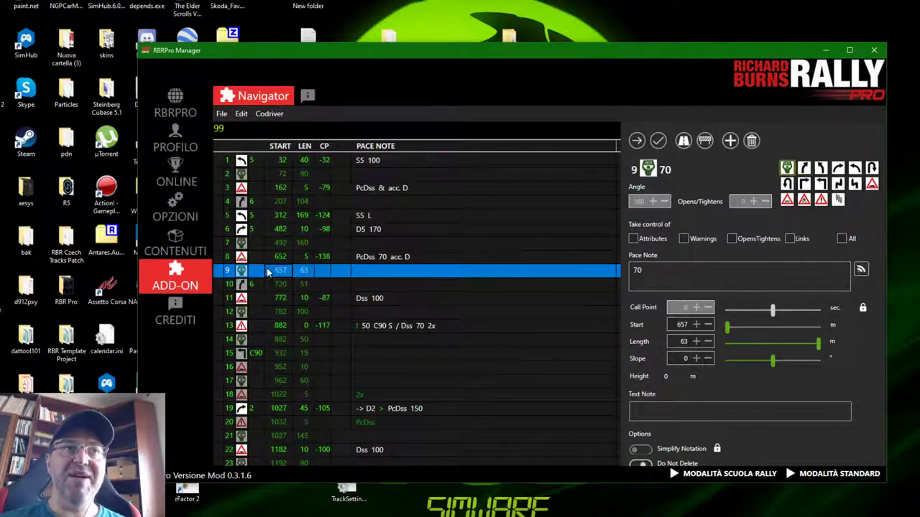
left_click(262, 285)
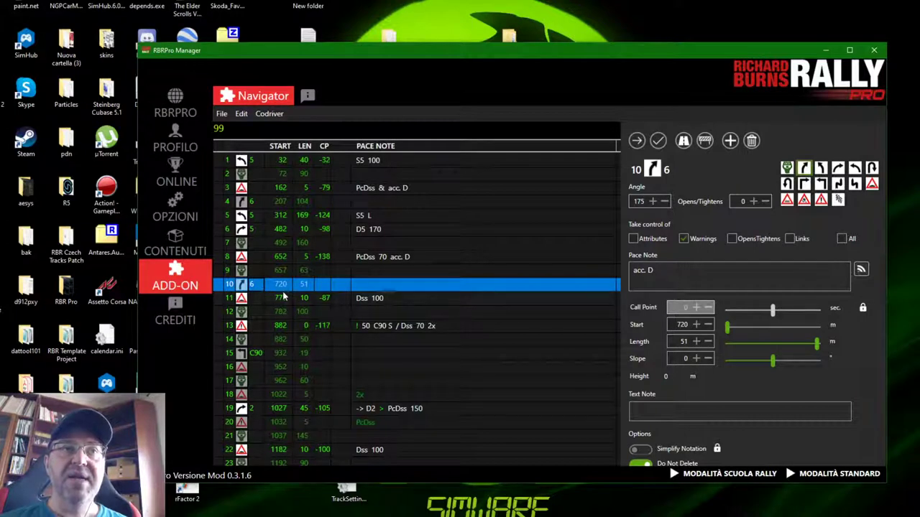
right_click(260, 286)
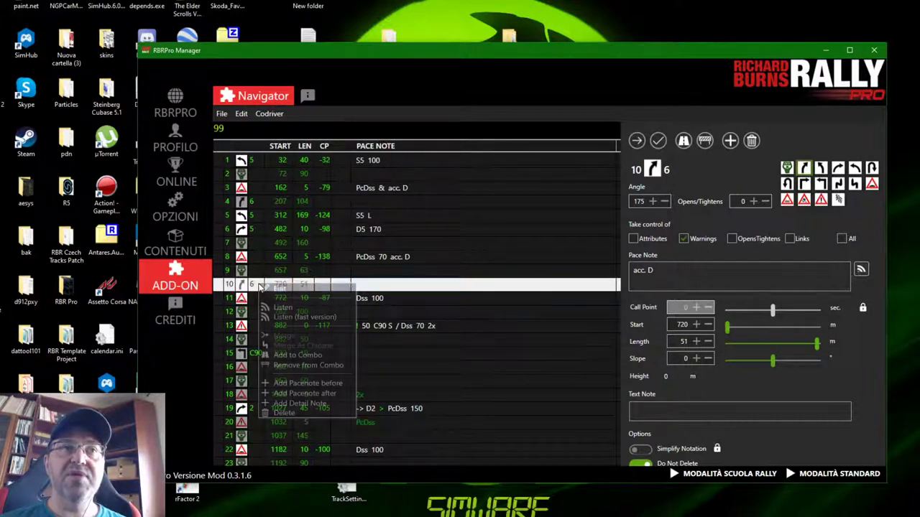
left_click(308, 365)
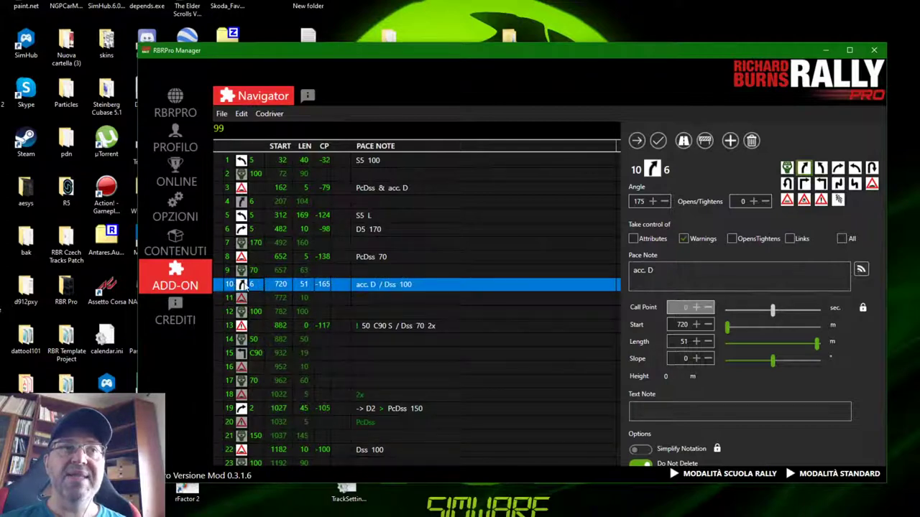
- Compare the two separate combos by selecting rows 8 and 9 as one group and rows 10 to 12 as another
left_click(249, 260)
left_click(263, 270, "shift")
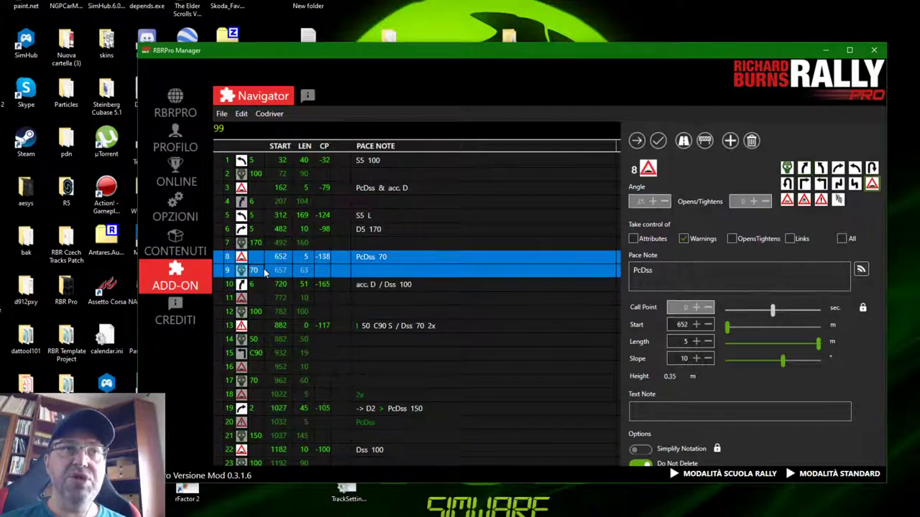
left_click(251, 287)
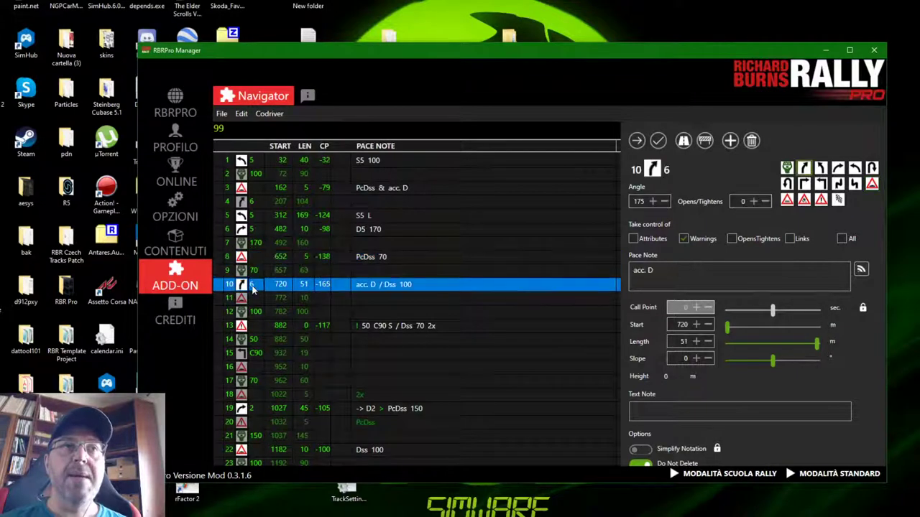
left_click(254, 300, "shift")
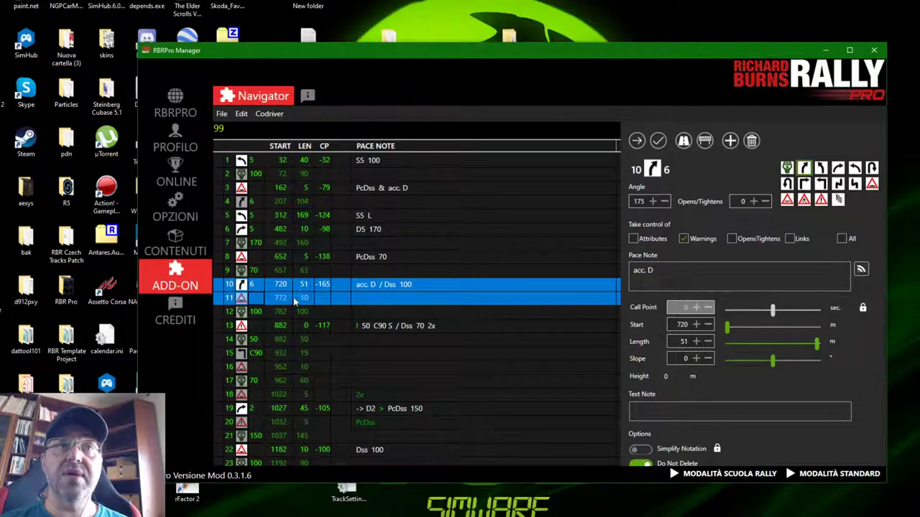
left_click(252, 313, "shift")
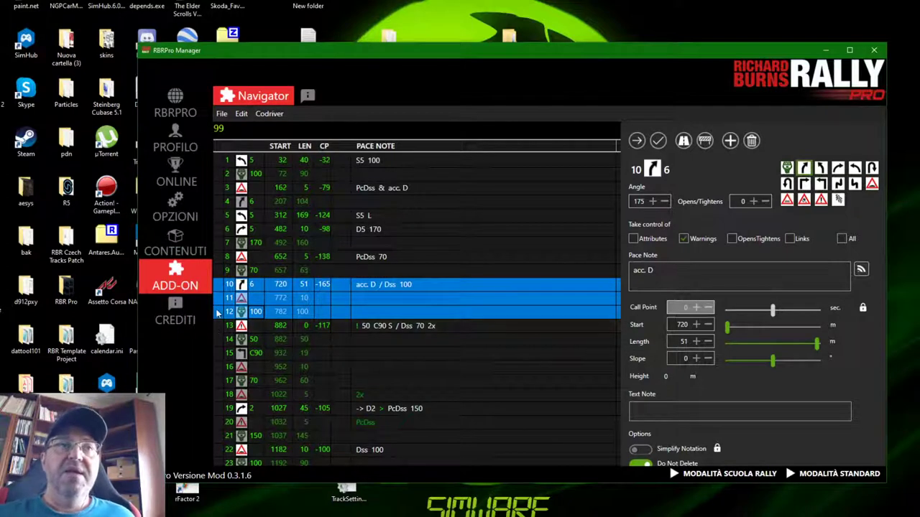
- Remove the 100 straight in row 12 from row 10's combo
left_click(256, 305)
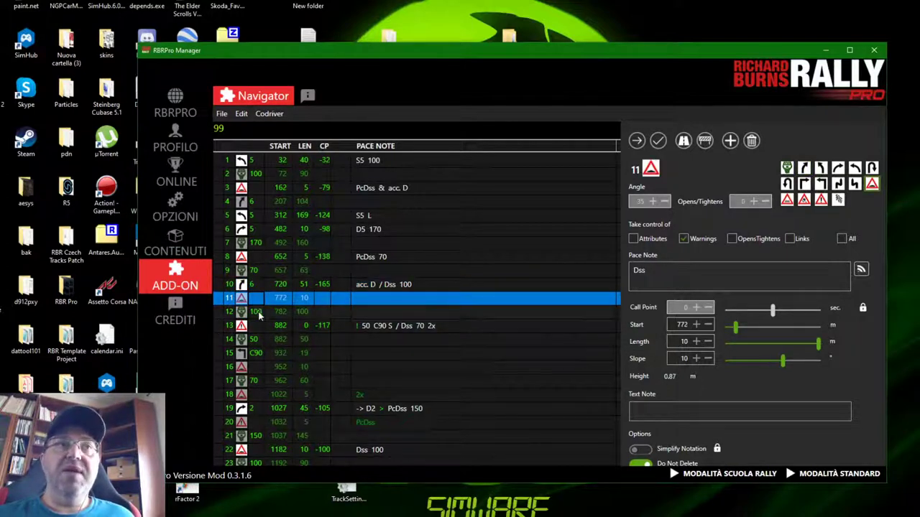
key("Down")
right_click(257, 308)
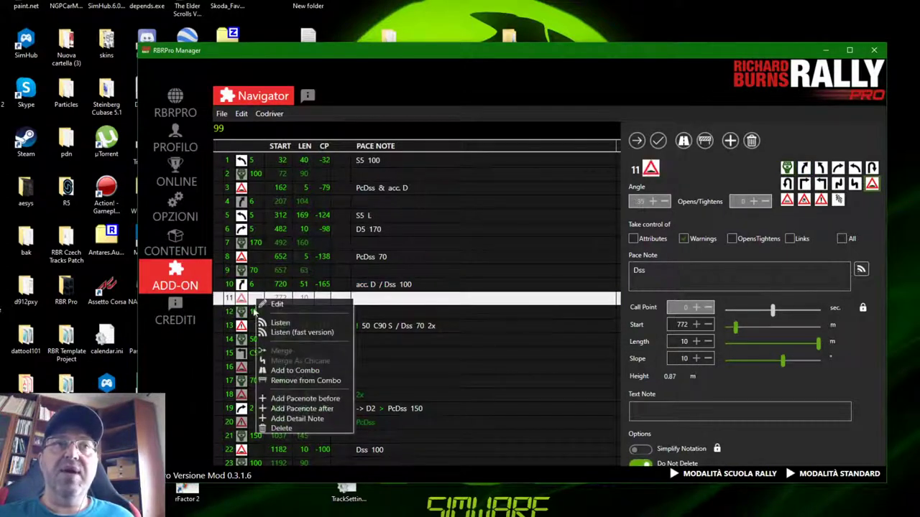
left_click(246, 319)
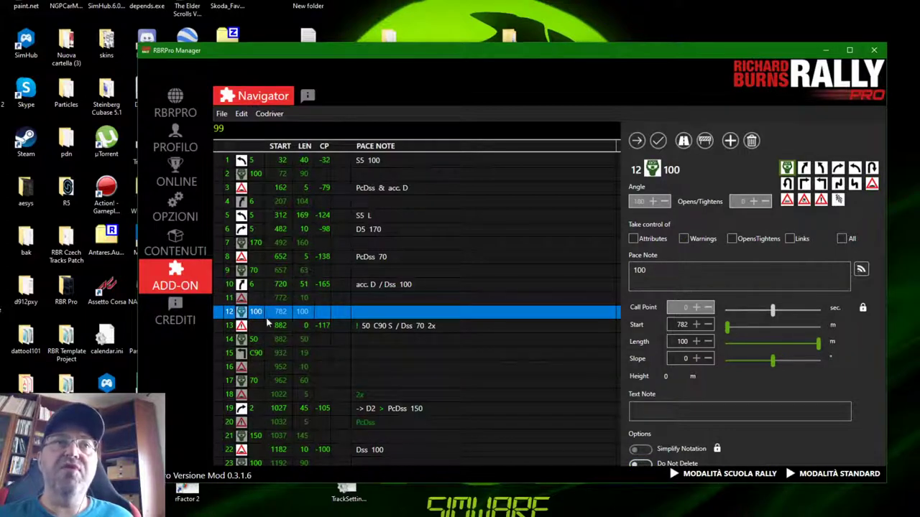
right_click(260, 308)
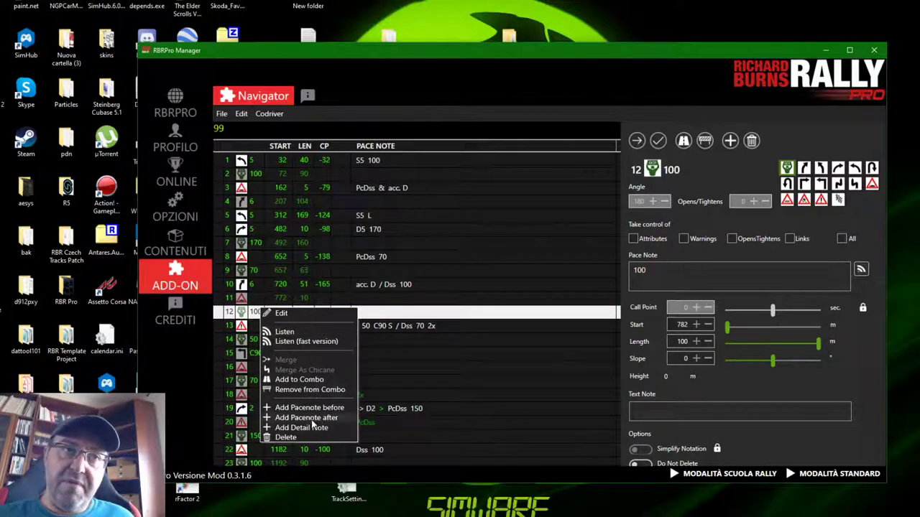
left_click(253, 312)
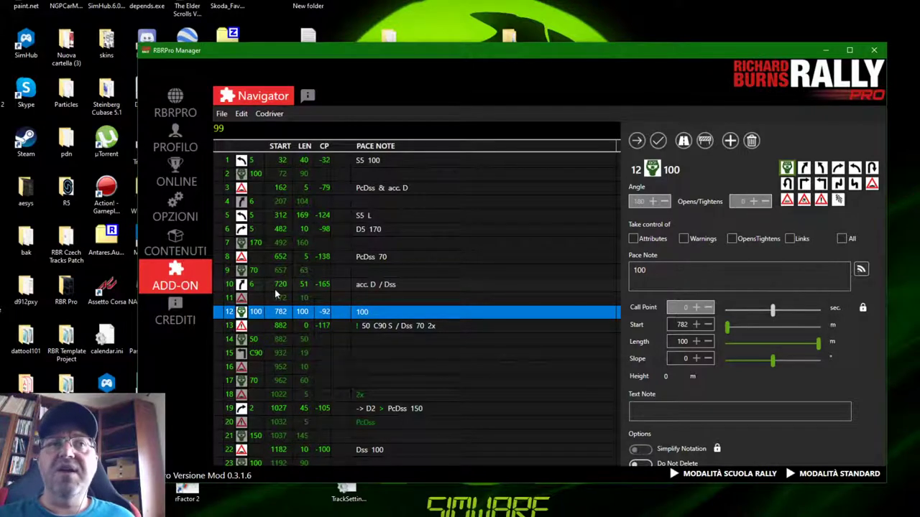
- Compare row 13 with the separated note in row 12 and look through the pace notes down to about row 32
left_click(255, 329)
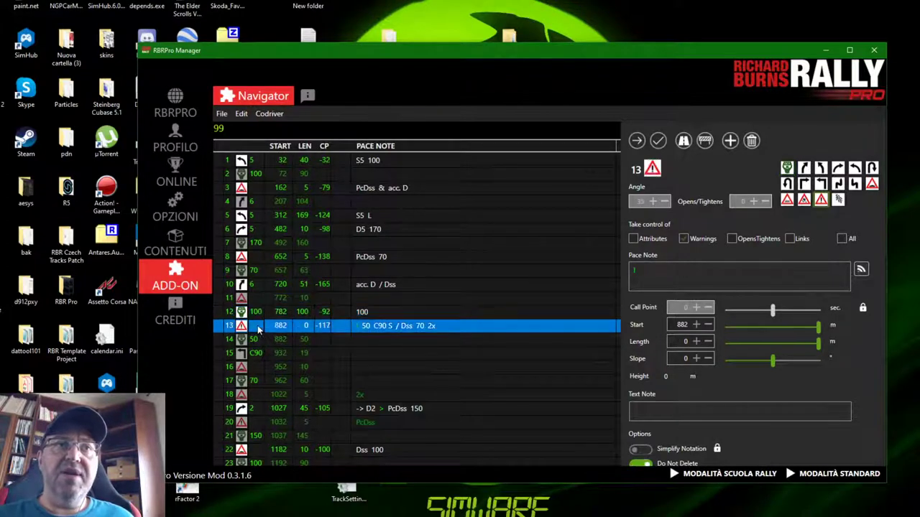
left_click(275, 314)
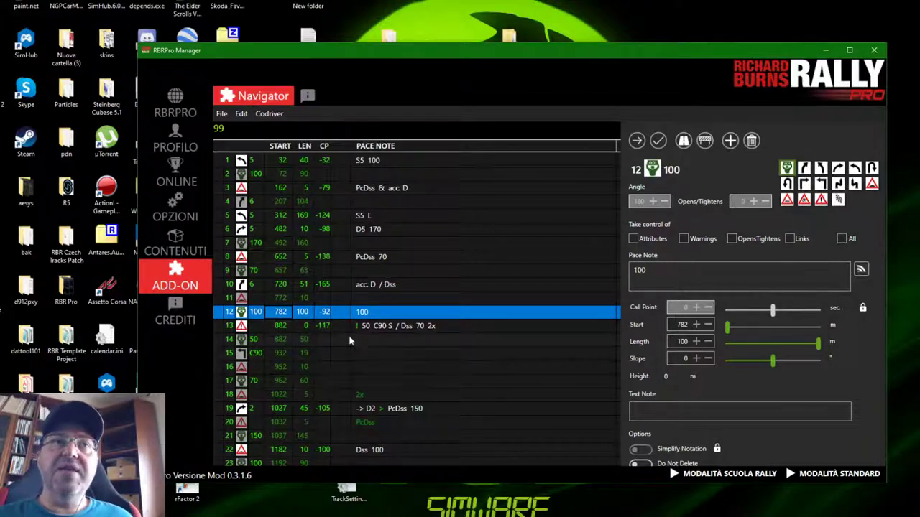
scroll(347, 328, "down", 3)
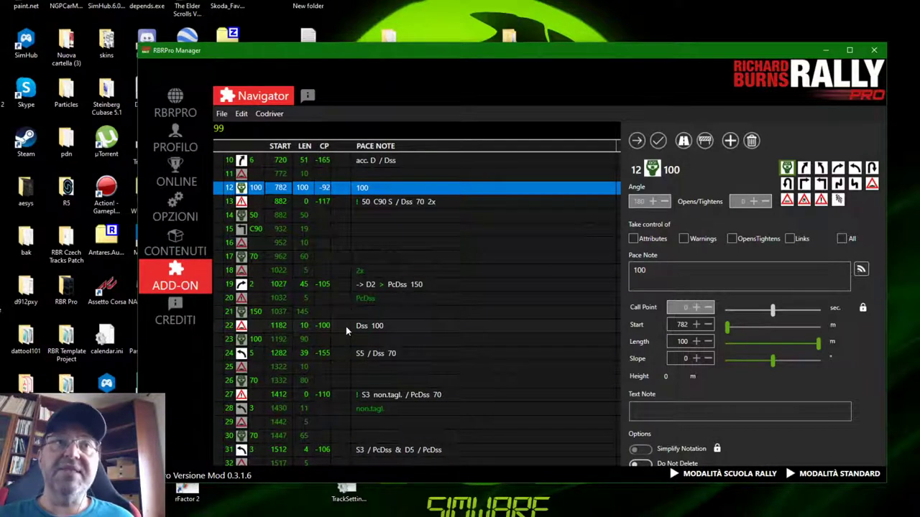
- Look through the pace notes down to row 111 and compare its C90 S note with the caution notes in rows 108 and 110
scroll(346, 327, "down", 5)
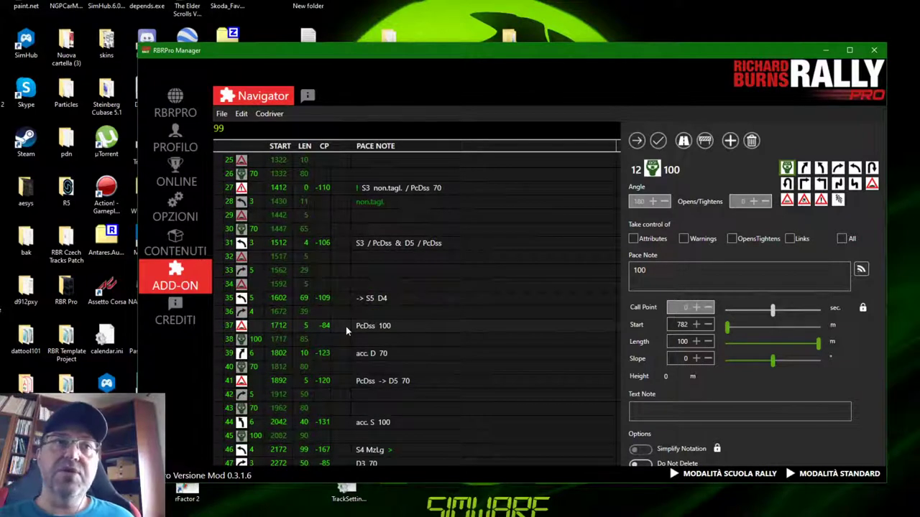
scroll(346, 326, "down", 5)
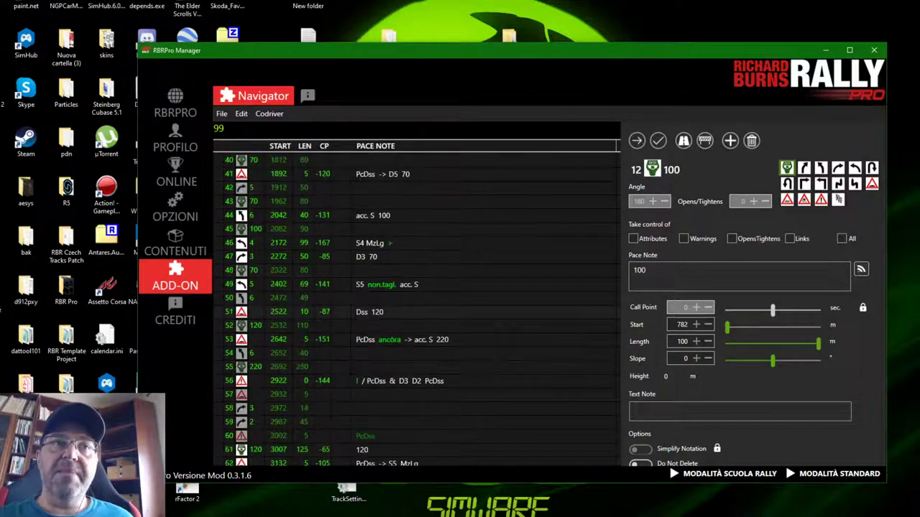
scroll(345, 326, "down", 7)
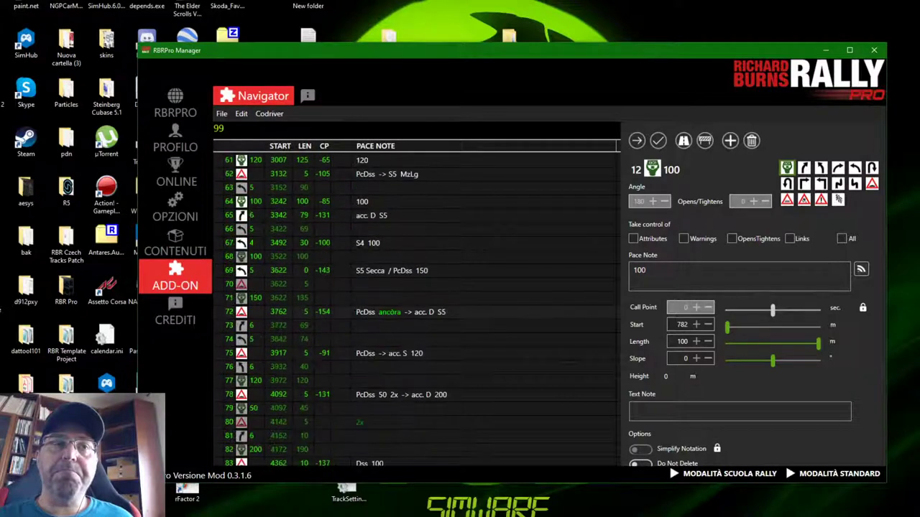
scroll(350, 290, "down", 7)
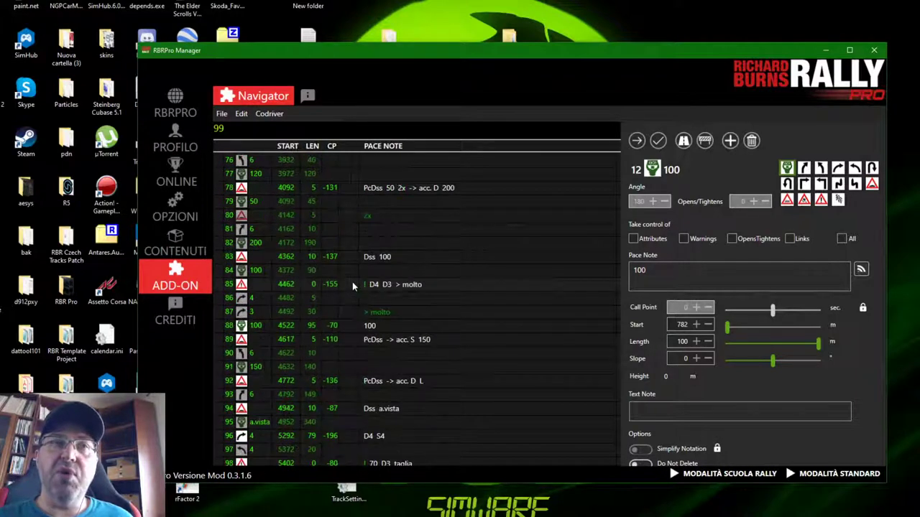
scroll(352, 285, "down", 4)
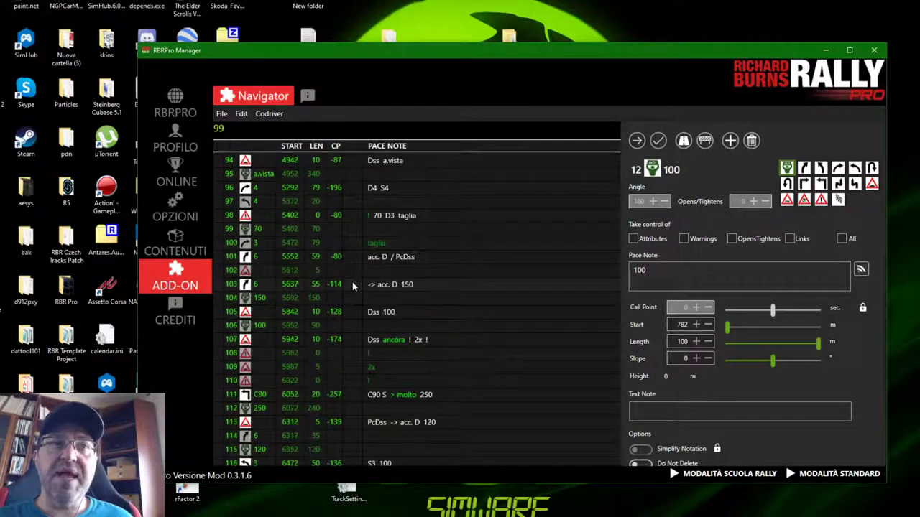
scroll(355, 285, "down", 1)
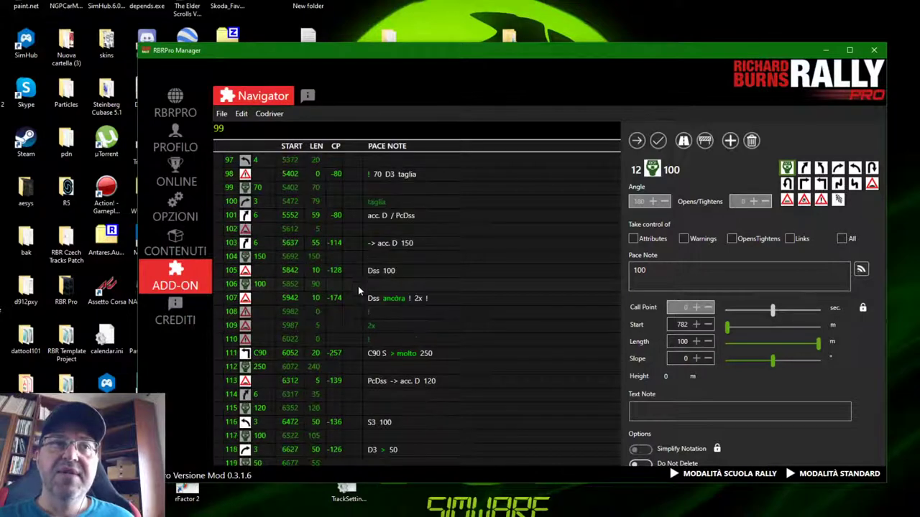
left_click(273, 338)
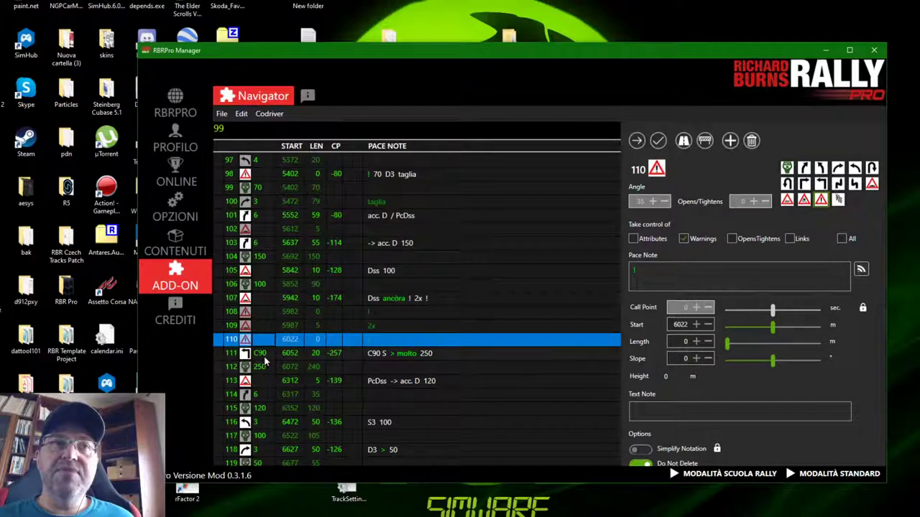
left_click(264, 355, "shift")
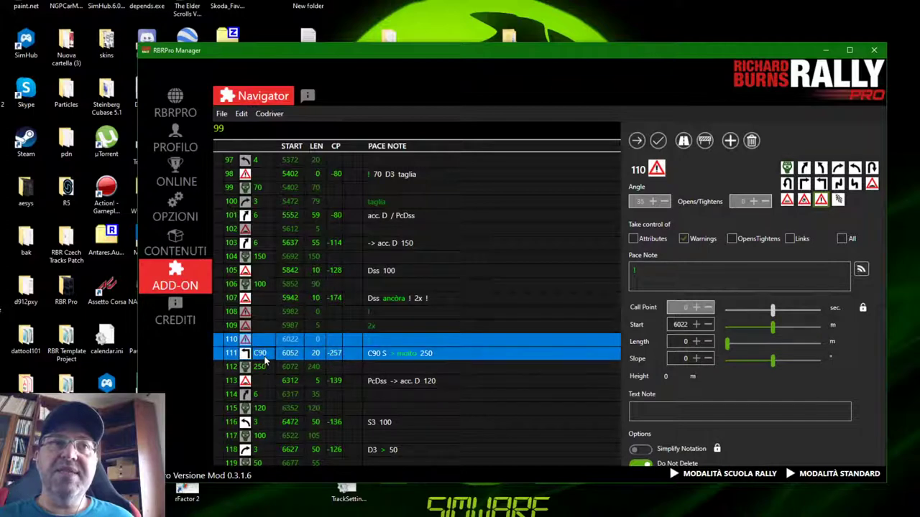
left_click(271, 316)
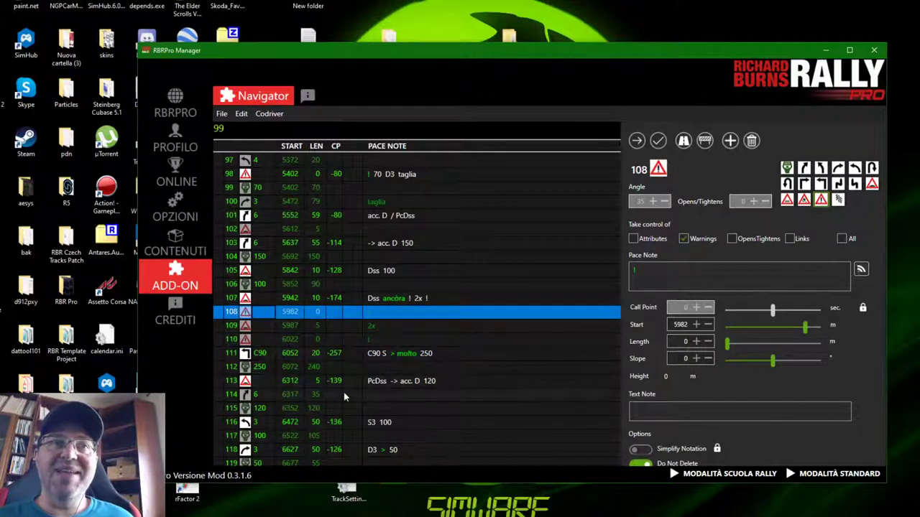
left_click(335, 355)
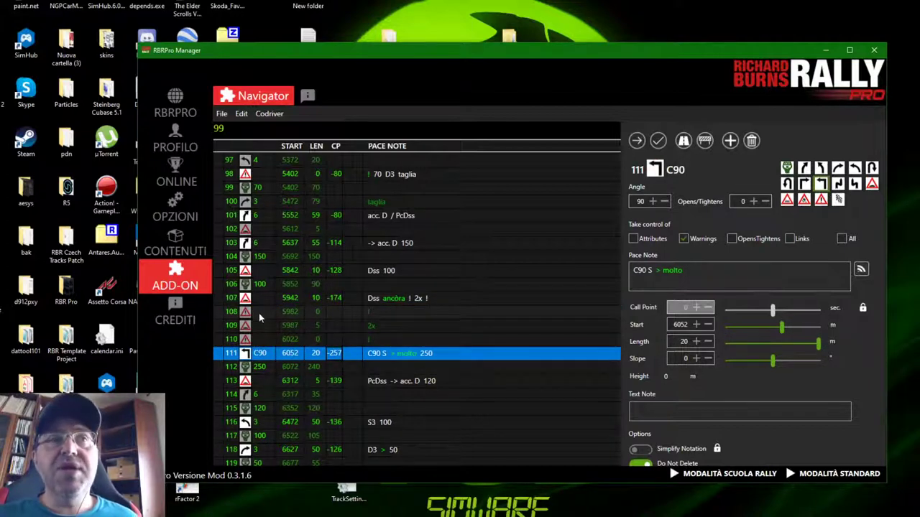
- Examine linked rows 108 to 110 as one block, the 2x note in row 109 and the Dss ancôra note in row 107
left_click_drag(258, 313, 262, 347)
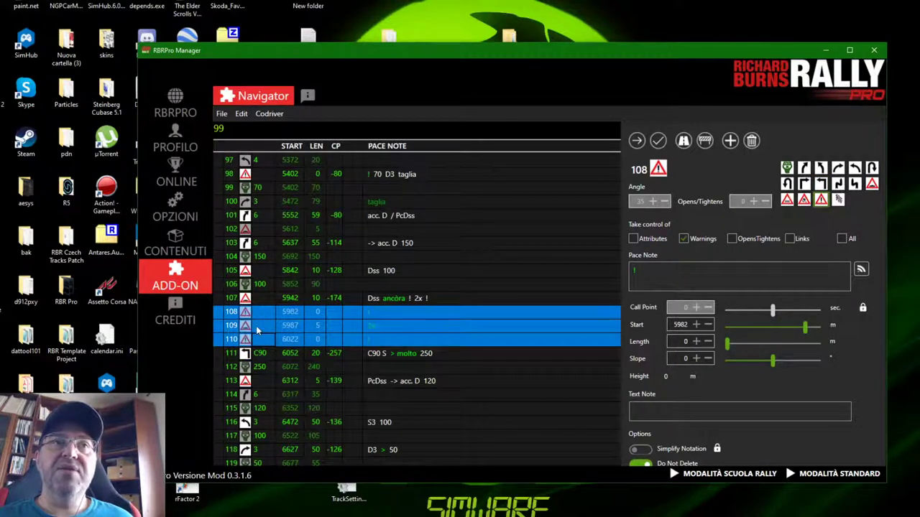
left_click(257, 329)
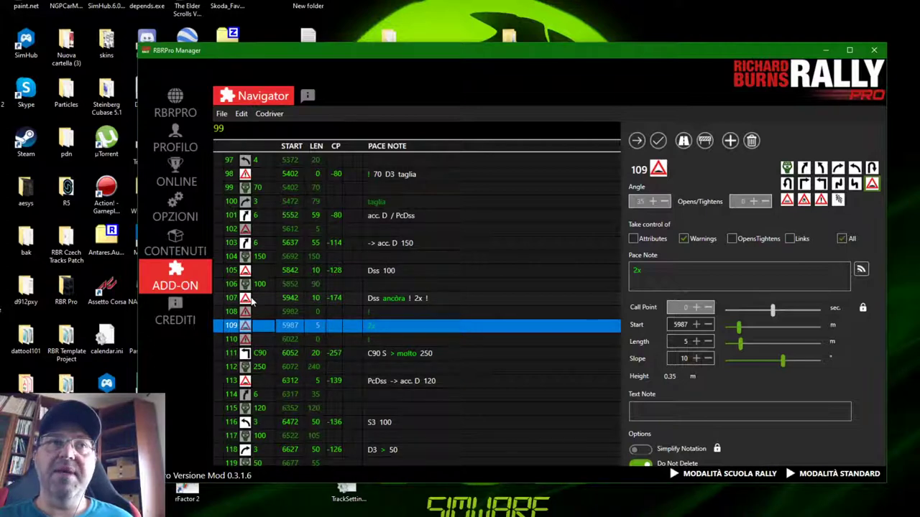
left_click(252, 301)
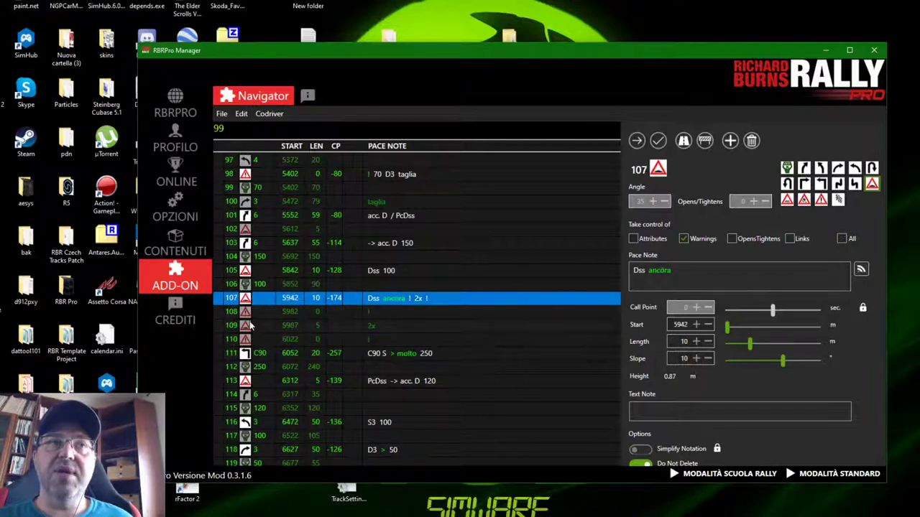
- Compare the two caution notes by selecting rows 108 and 110 together without row 109
left_click(245, 314)
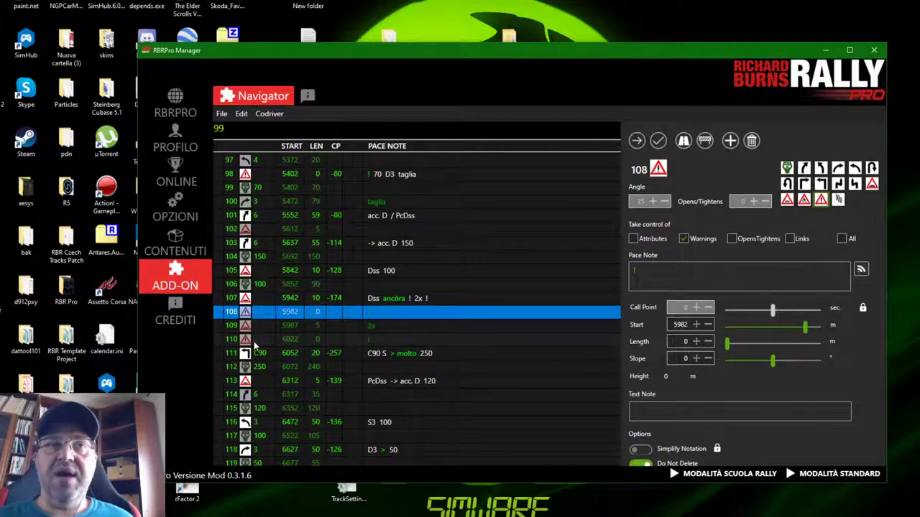
left_click(254, 343, "ctrl")
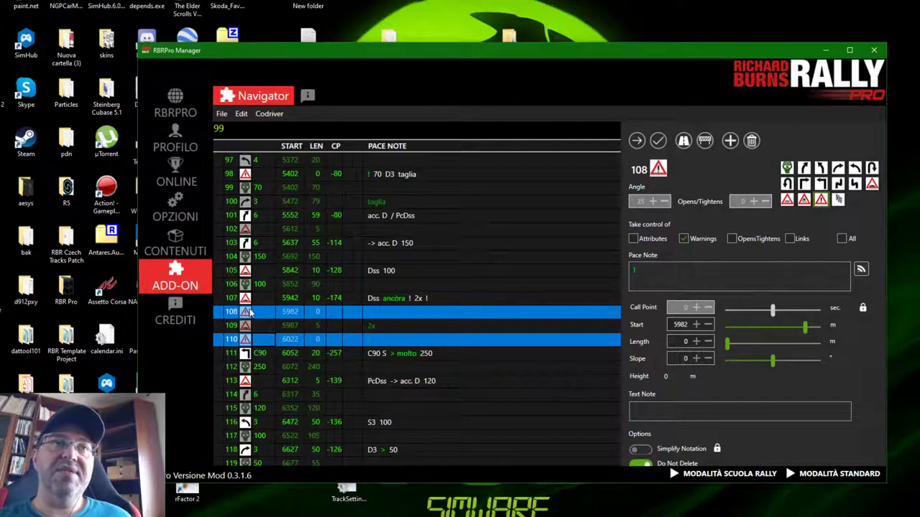
left_click(266, 339)
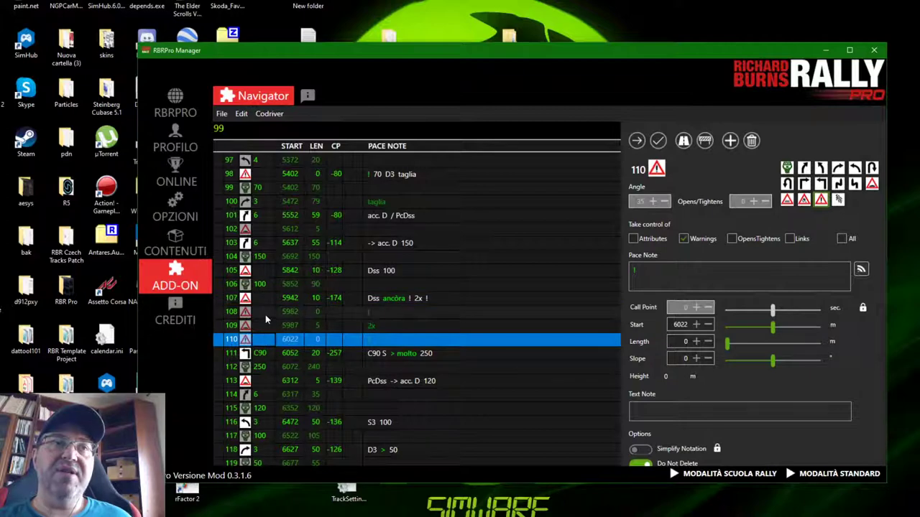
left_click(265, 315)
left_click(267, 340, "ctrl")
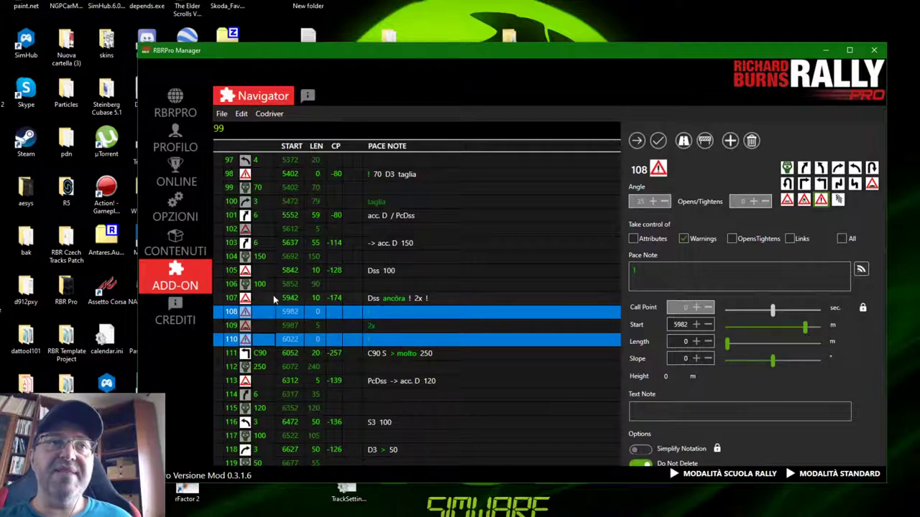
- Listen to the codriver call of the Dss ancôra combo in row 107
left_click(246, 302)
right_click(246, 302)
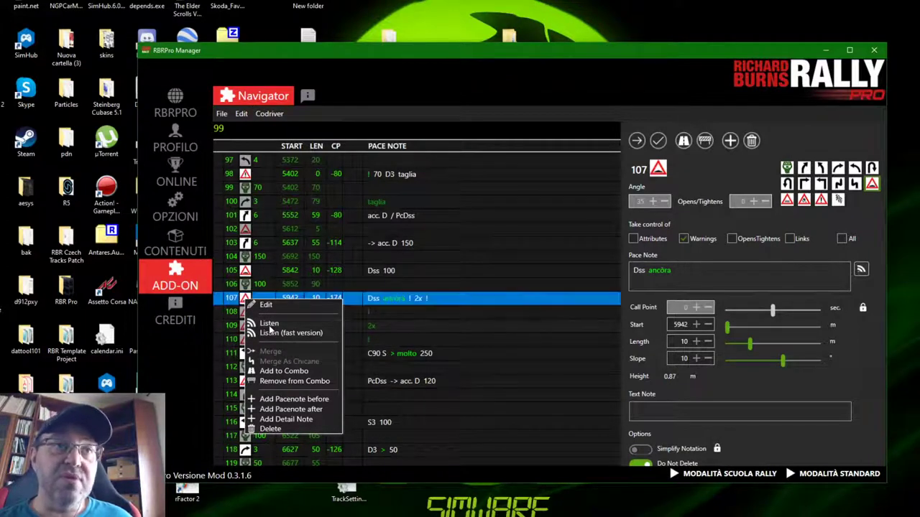
left_click(269, 324)
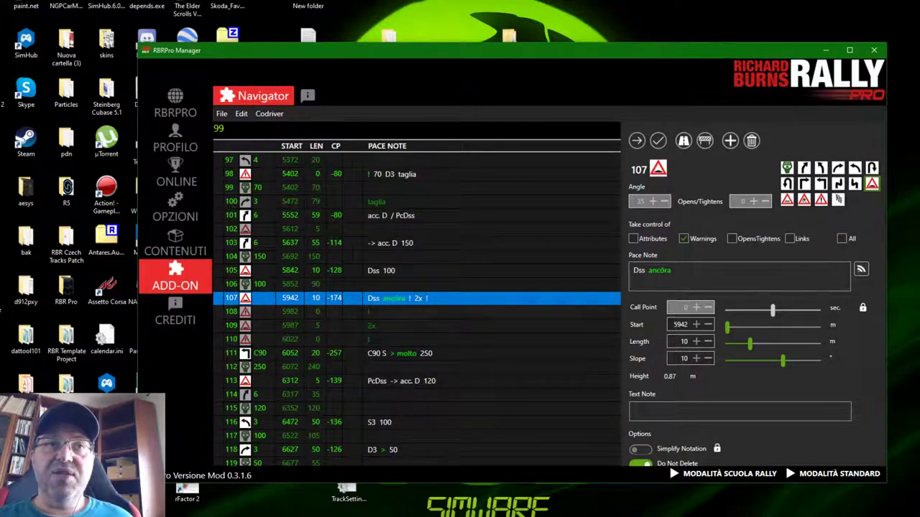
- Examine rows 108 to 110 as a group, and select the range from the C90 corner in row 111 back to row 106
left_click(262, 312)
left_click(264, 338, "shift")
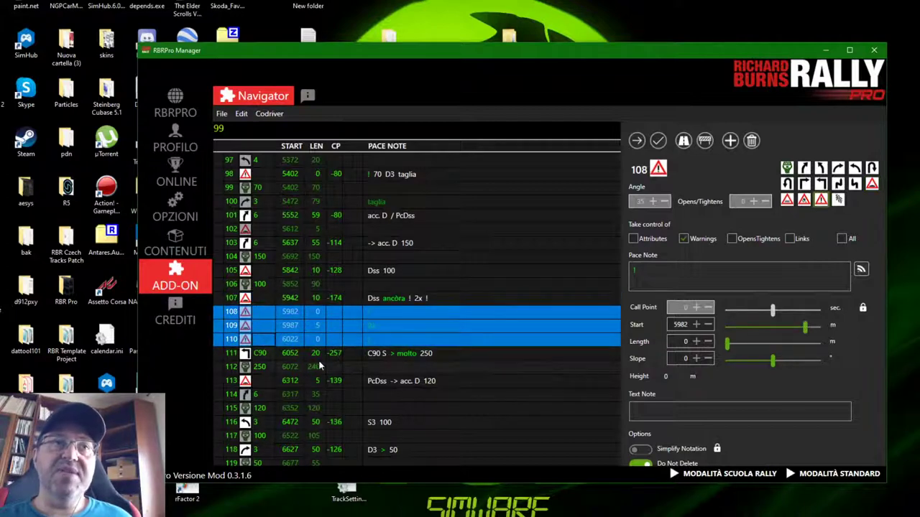
left_click(253, 356)
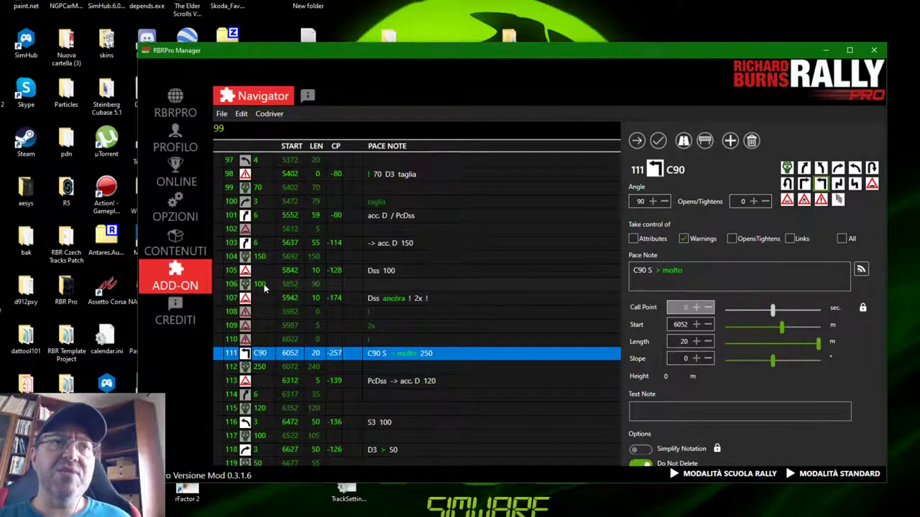
left_click(264, 286, "shift")
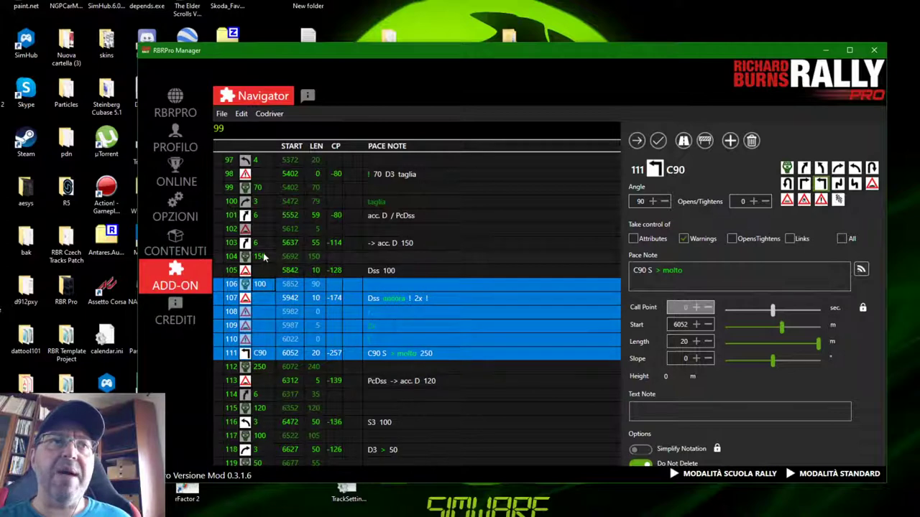
- Compare rows 104 to 106 with the combo in rows 107 to 110 and the C90 S note in row 111
left_click(265, 257)
left_click(267, 287, "shift")
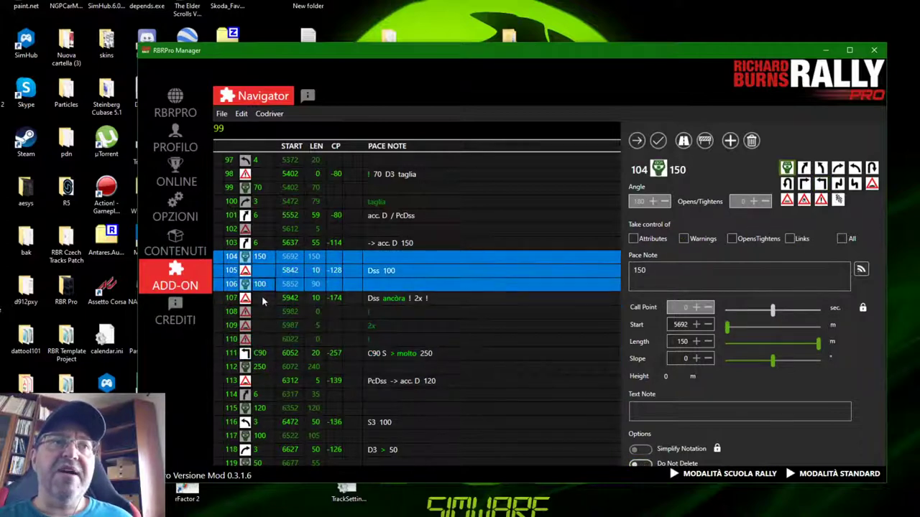
left_click(262, 298)
left_click(264, 342, "shift")
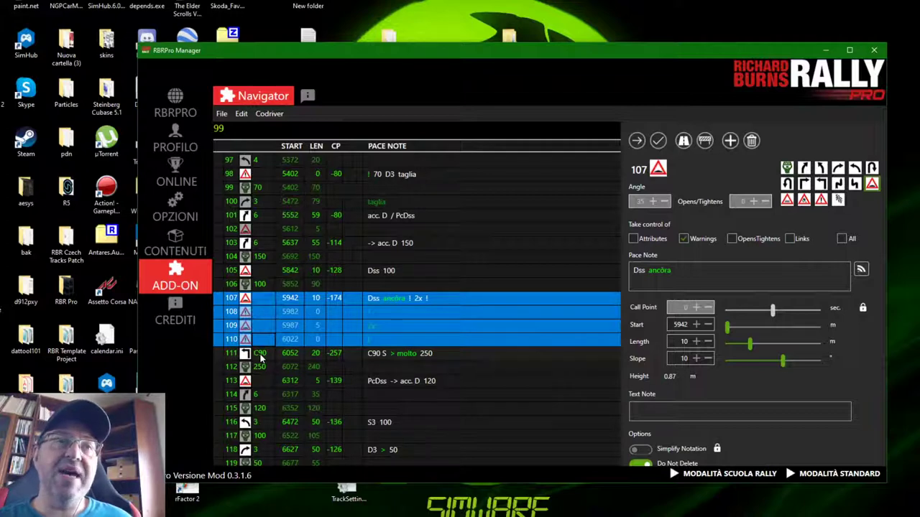
left_click(260, 353)
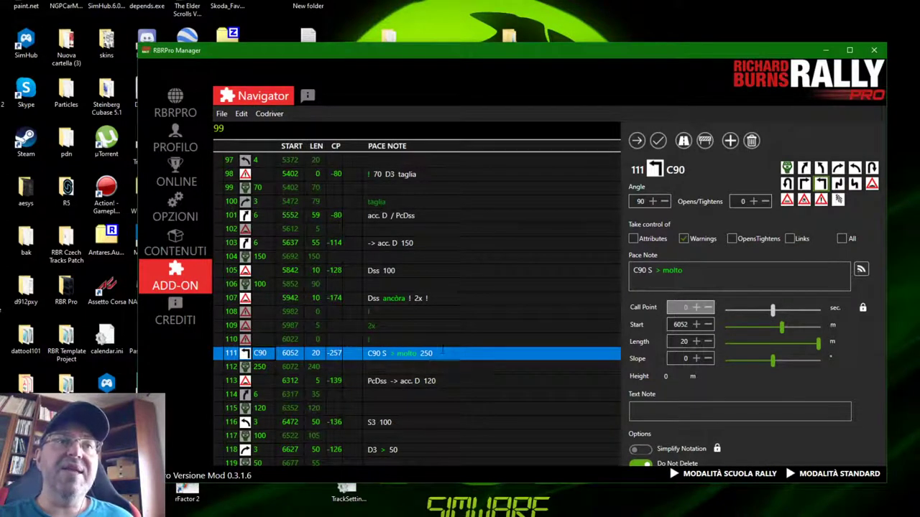
- Check the block of rows 108 to 110 against row 111, and compare caution rows 110 and 108 with row 107
left_click(257, 315)
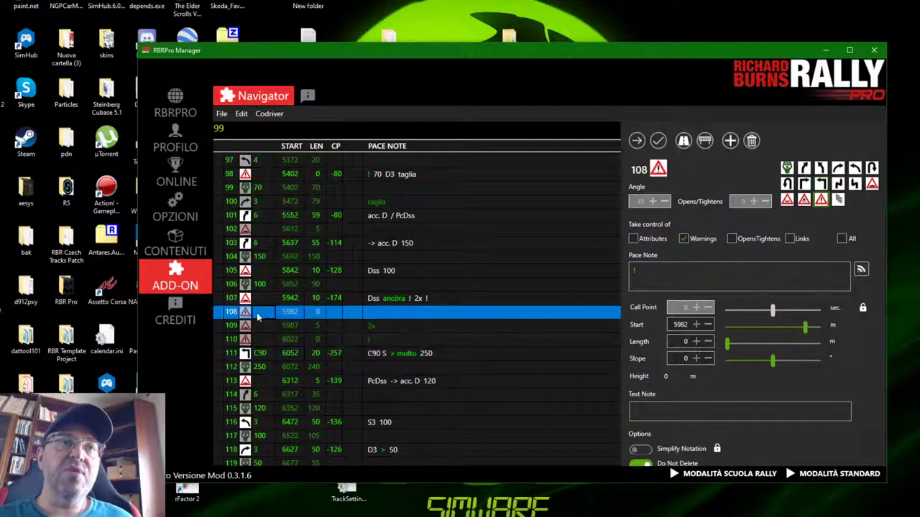
left_click(254, 343, "shift")
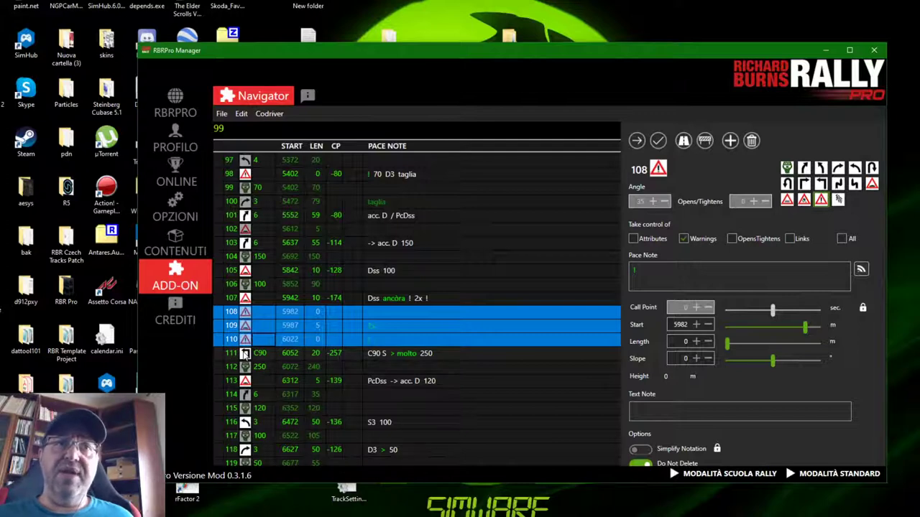
left_click(245, 354)
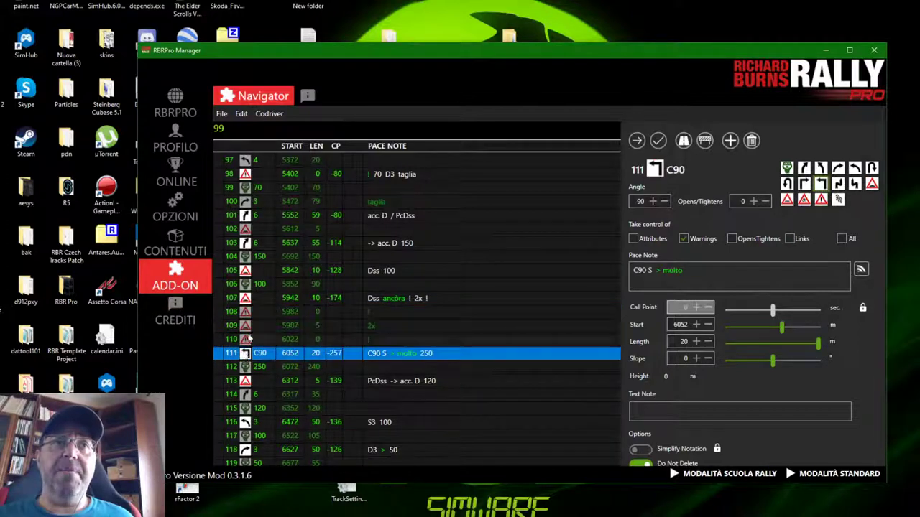
left_click(291, 339)
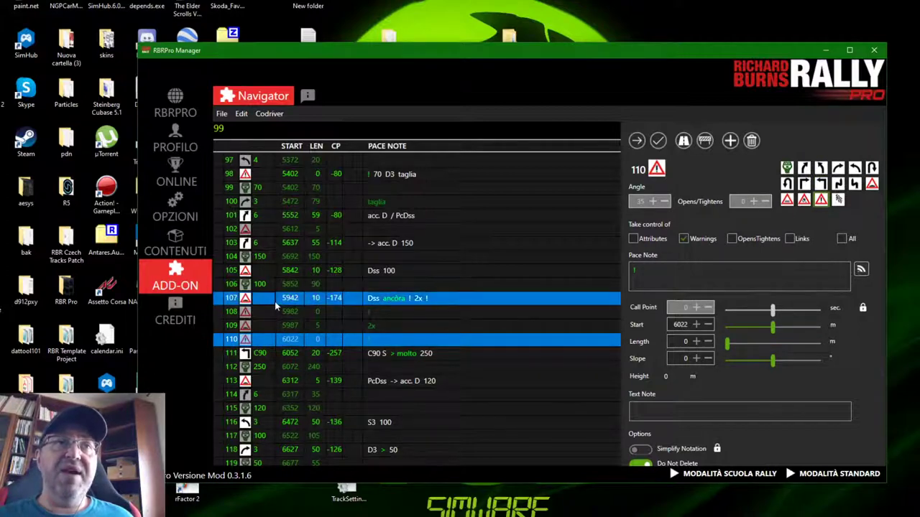
left_click(263, 316)
left_click(269, 301)
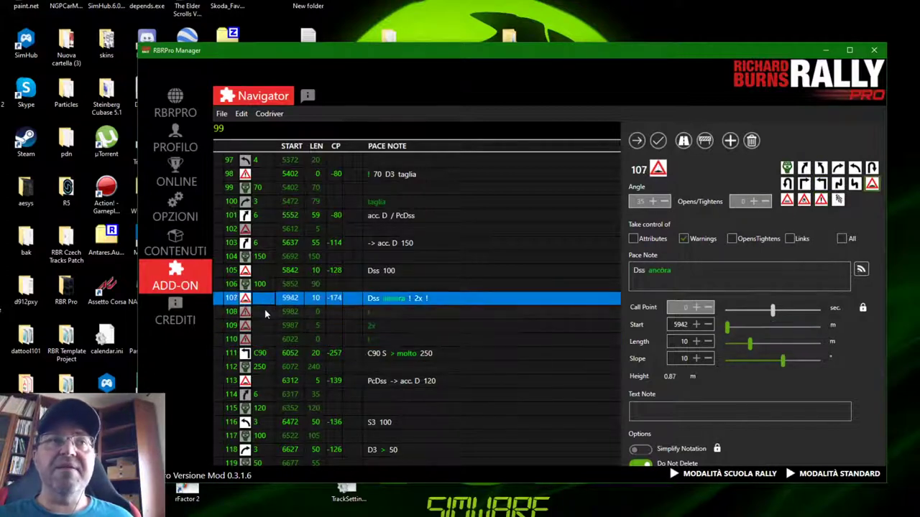
- Select rows 108 and 109, extend the selection to row 110, and compare this block with the C90 S note in row 111
left_click(264, 311)
left_click(256, 327, "shift")
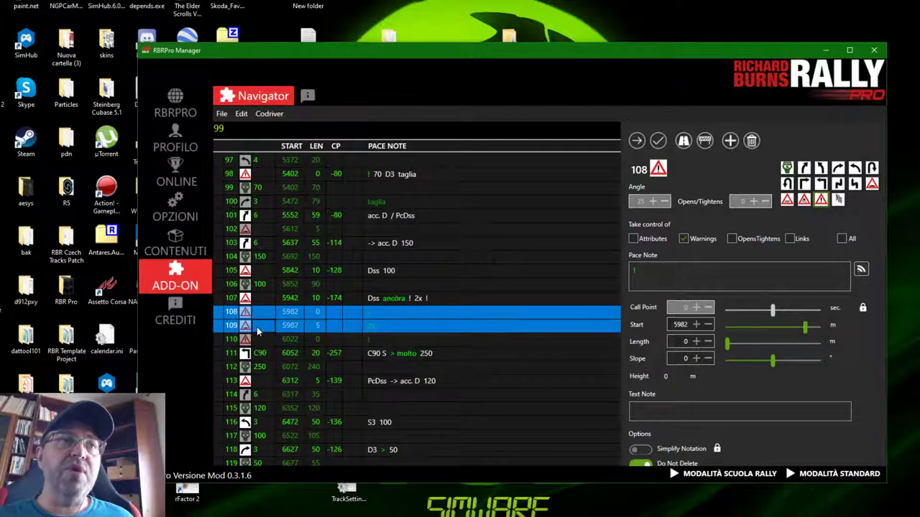
left_click(257, 341, "shift")
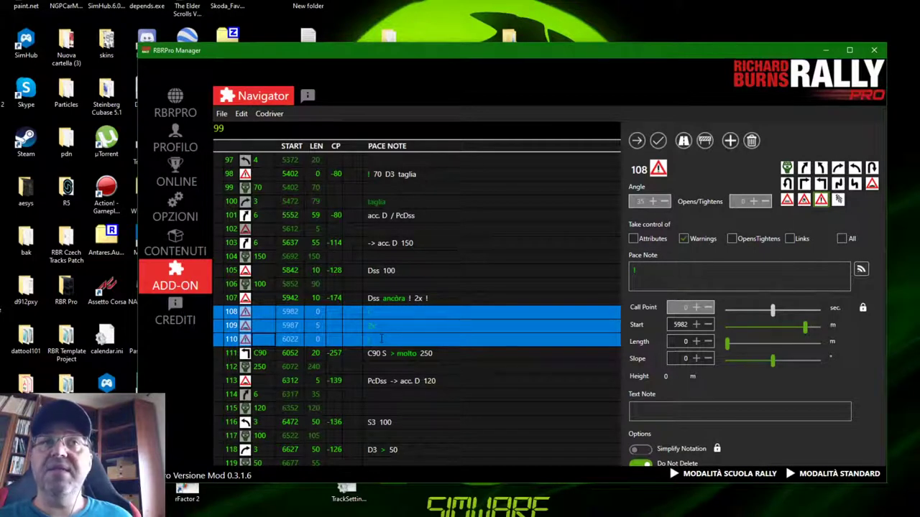
scroll(388, 336, "down", 1)
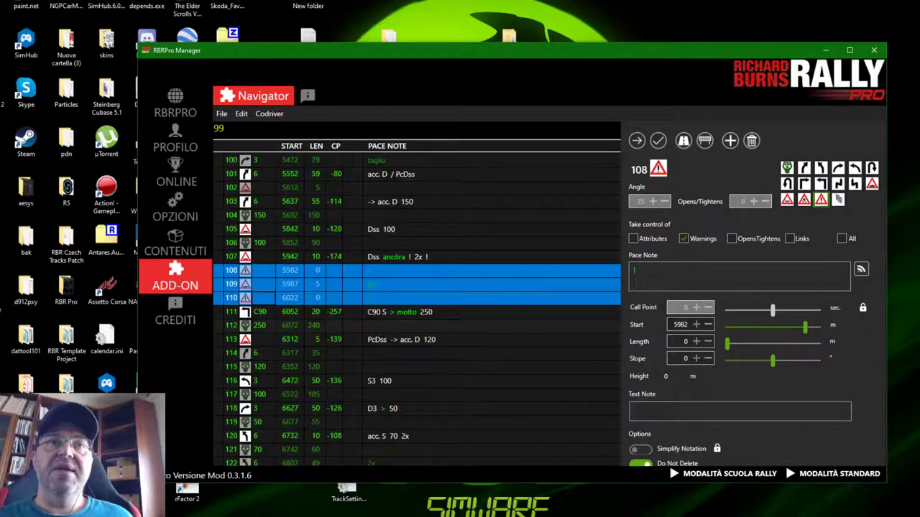
scroll(417, 309, "down", 1)
scroll(386, 320, "up", 2)
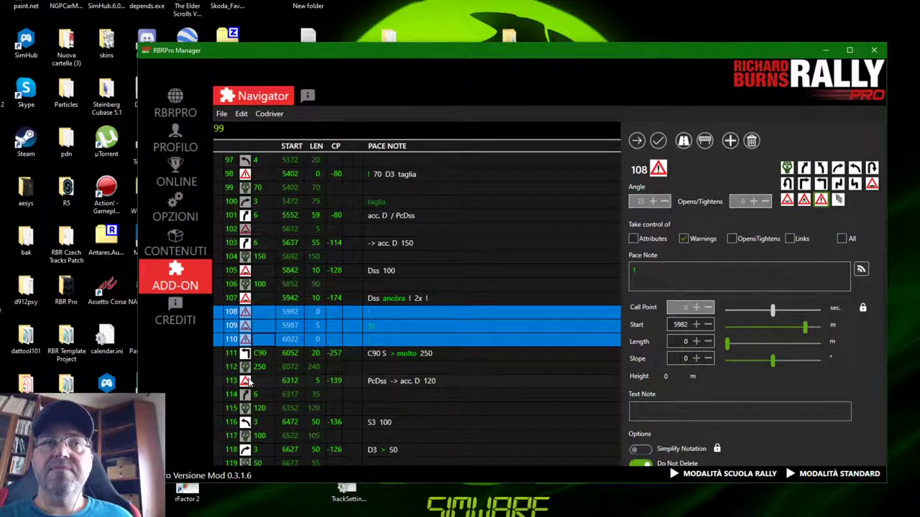
left_click(252, 356)
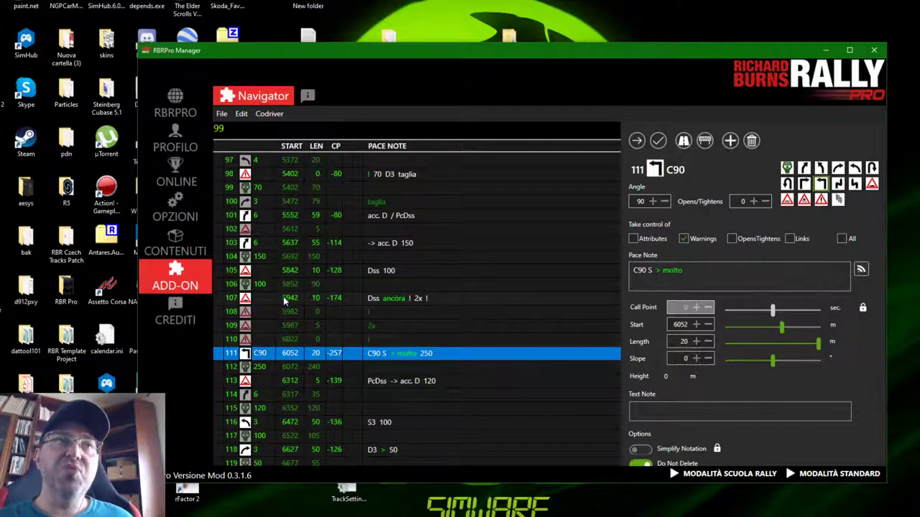
- Review the pace notes before and after the C90 S note in row 111, and go back to the first note
scroll(281, 324, "up", 8)
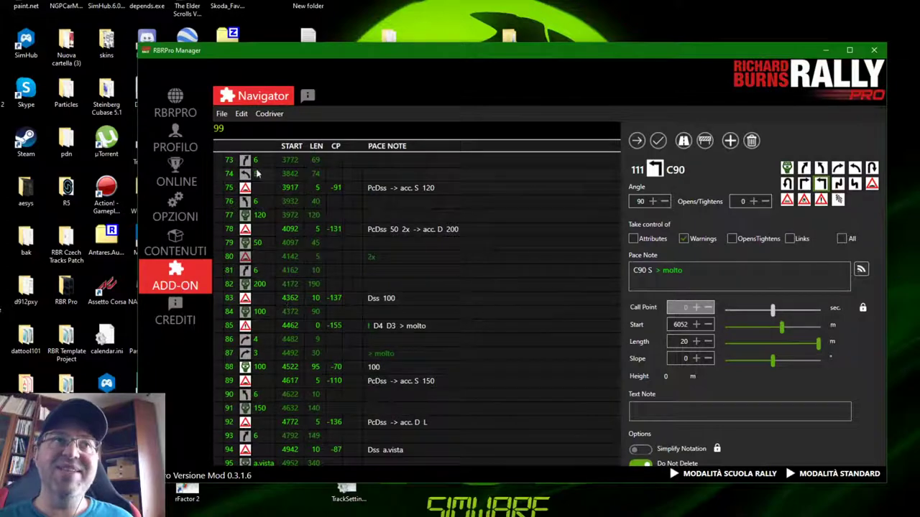
scroll(285, 308, "down", 9)
scroll(283, 222, "down", 6)
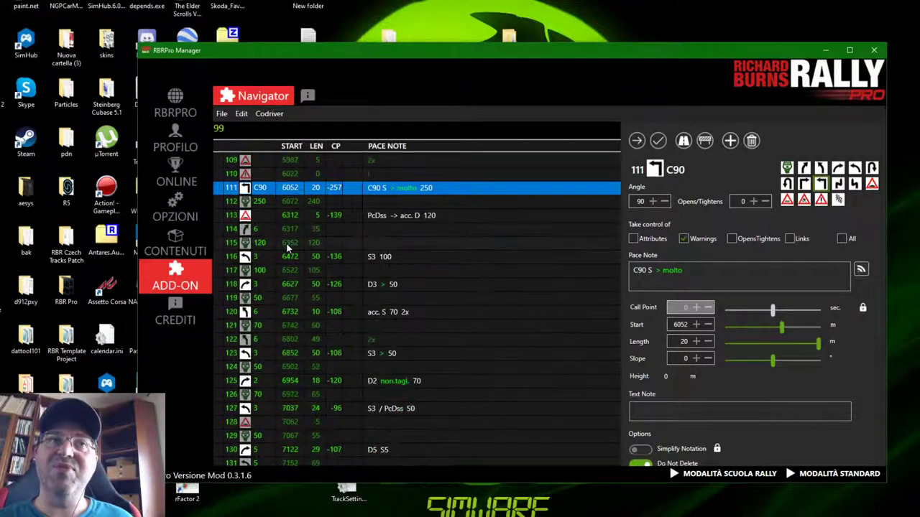
scroll(284, 244, "up", 5)
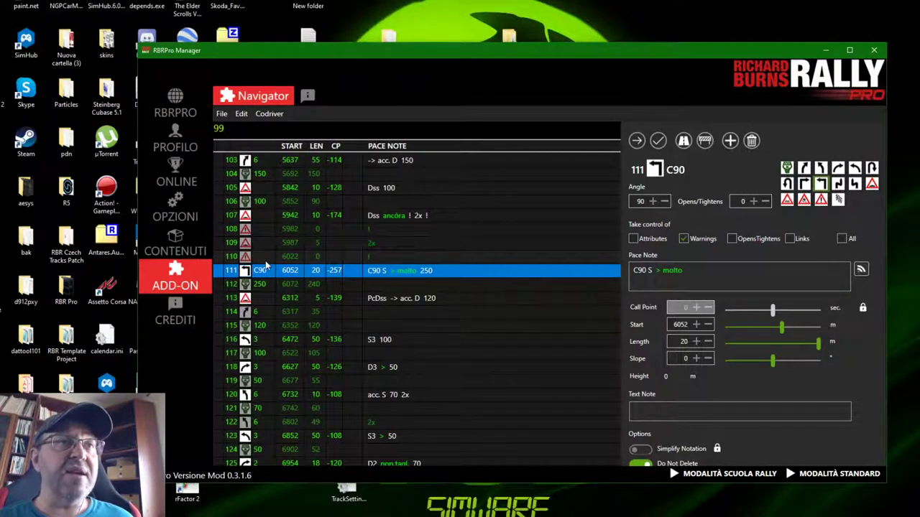
scroll(266, 267, "down", 3)
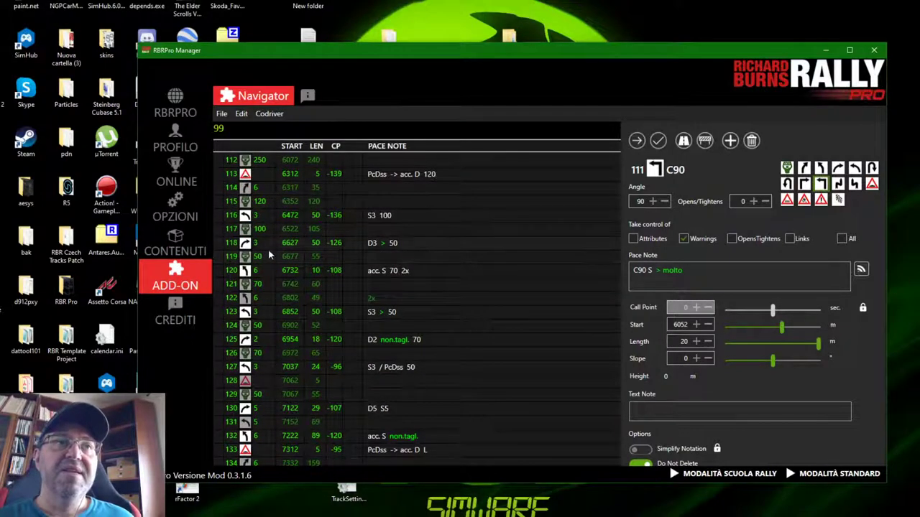
scroll(269, 255, "down", 1)
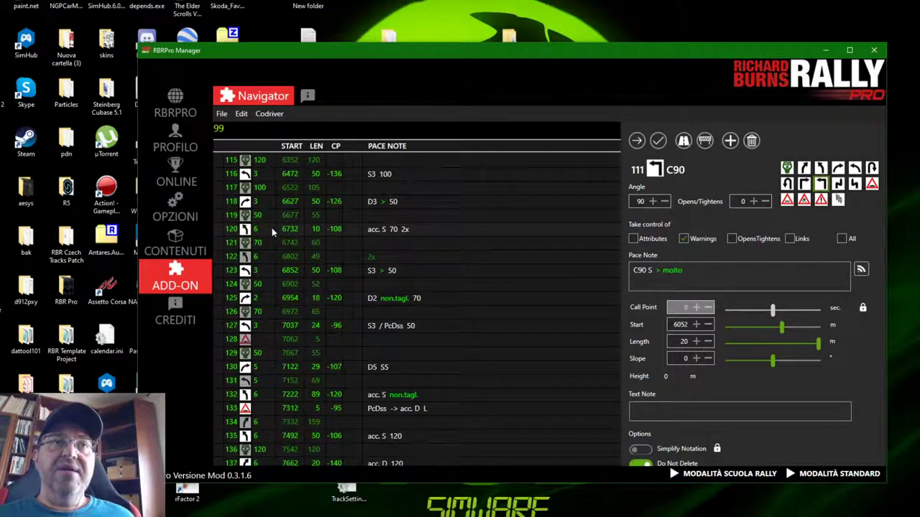
scroll(272, 227, "up", 14)
scroll(291, 214, "up", 17)
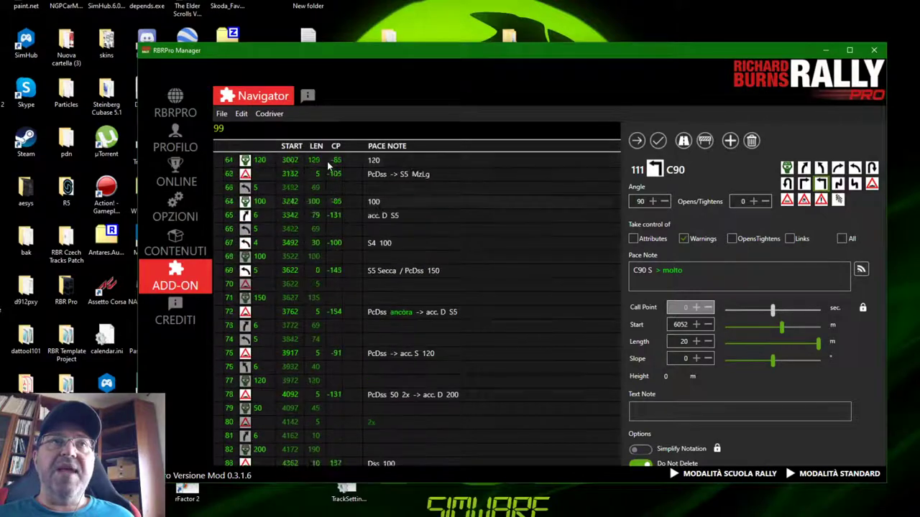
scroll(417, 302, "up", 7)
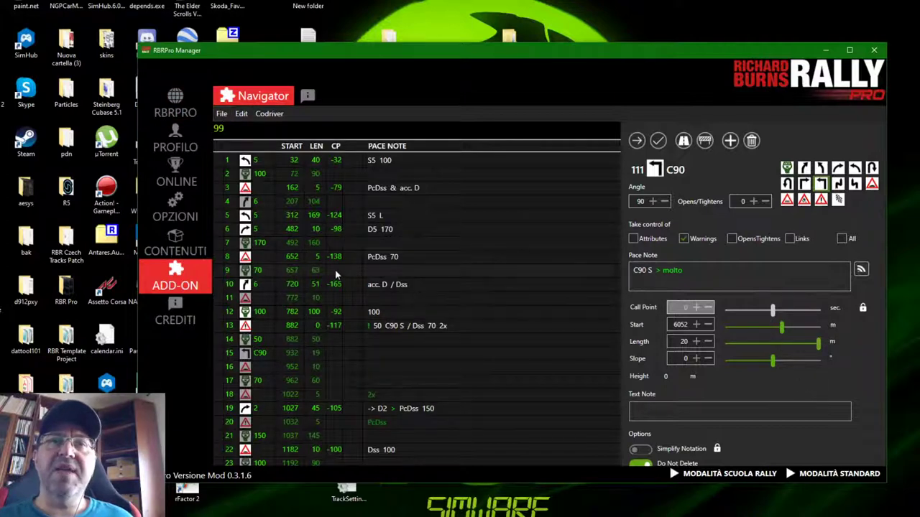
- Check the available commands for opening, importing and saving pace notes, and select the 70 straight note in row 9
left_click(223, 115)
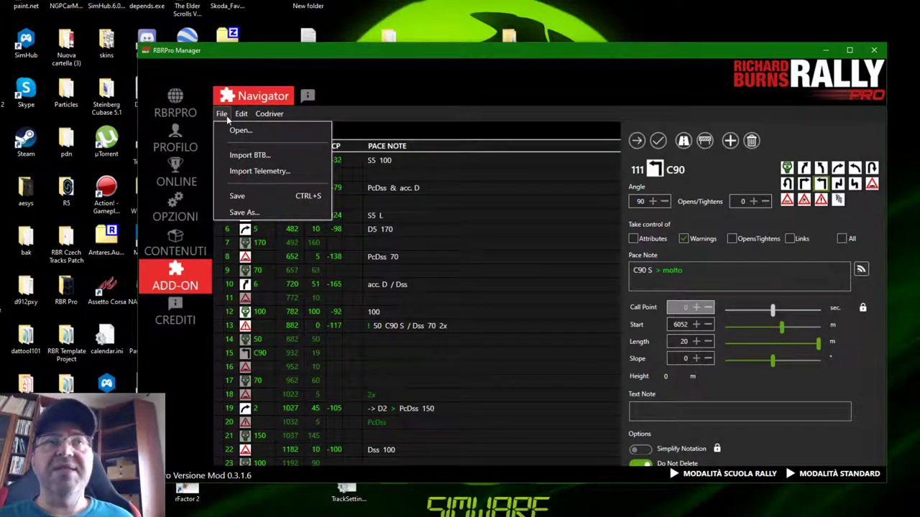
left_click(349, 118)
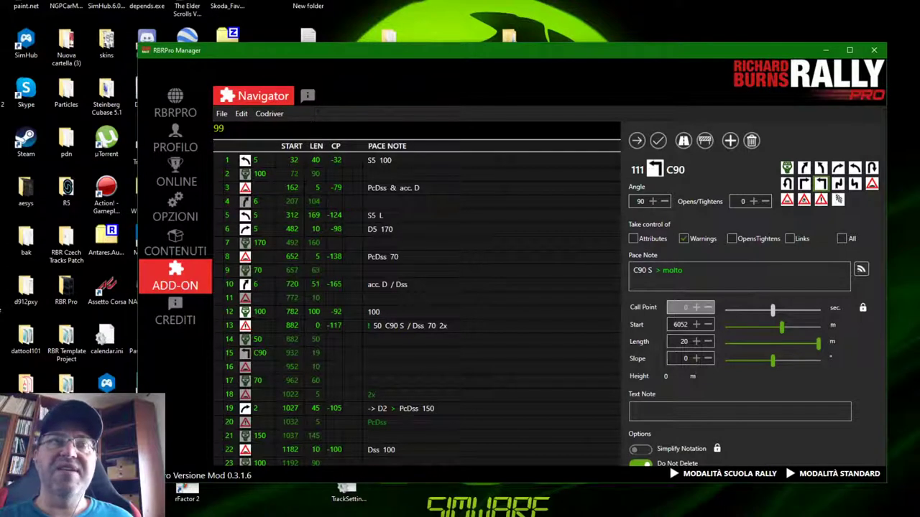
left_click(220, 115)
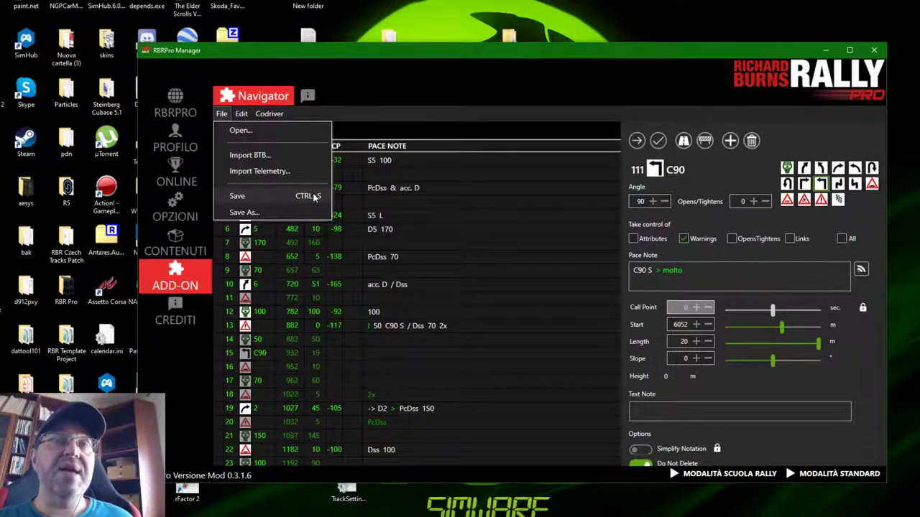
left_click(403, 275)
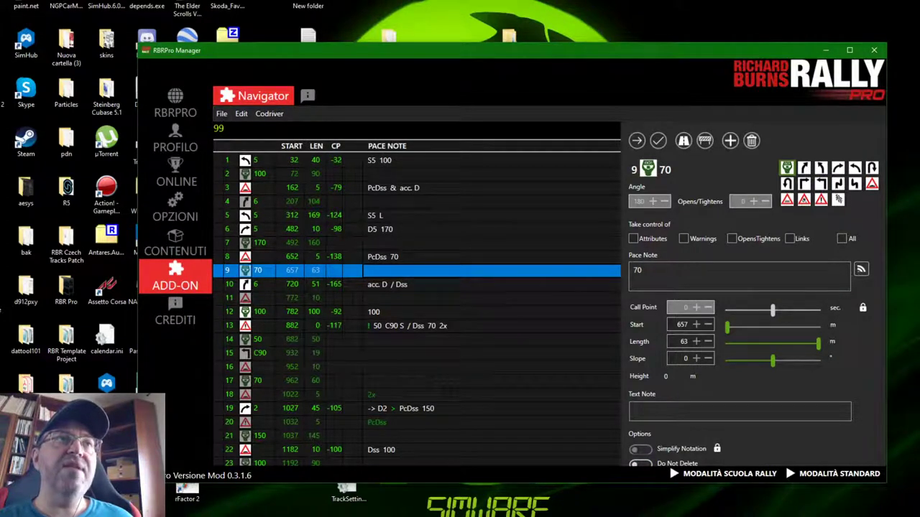
- Start saving the pace notes under a new name and browse to the RBRProDev > Addons > Navigator > Logs folder
left_click(219, 127)
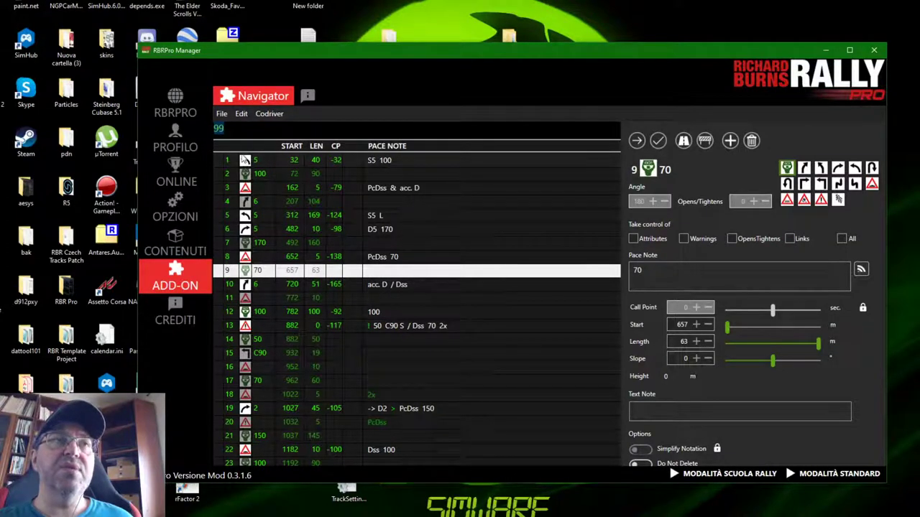
left_click(221, 114)
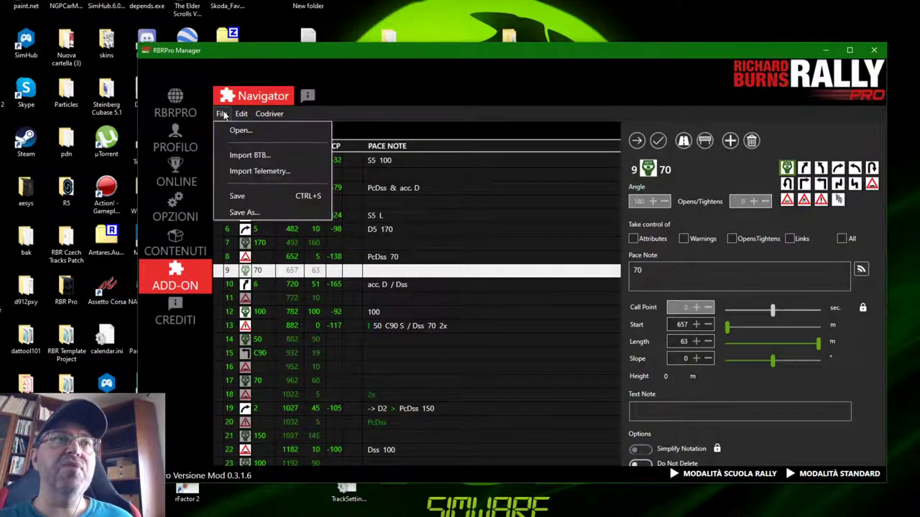
left_click(269, 215)
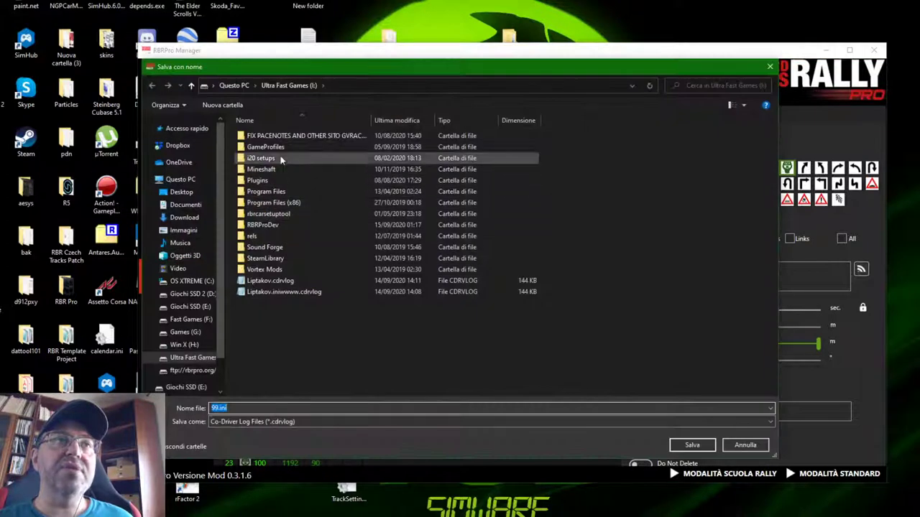
double_click(277, 226)
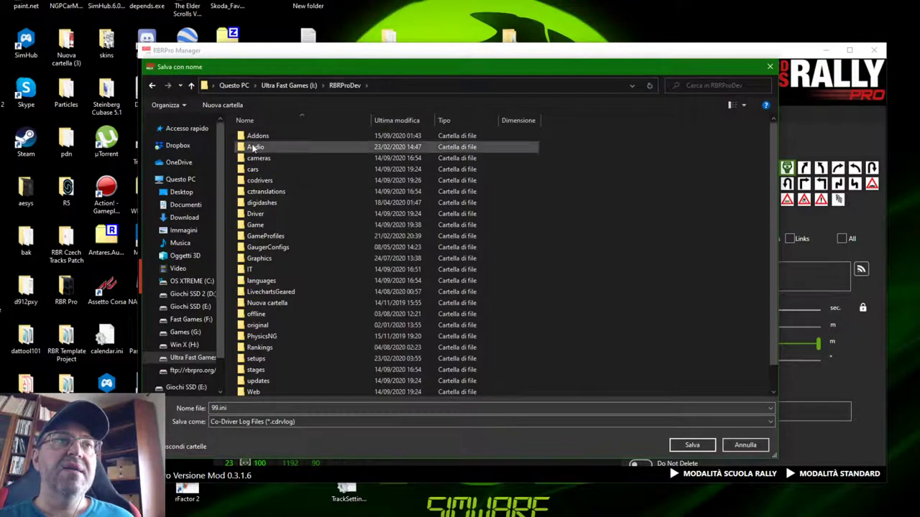
double_click(255, 135)
double_click(259, 136)
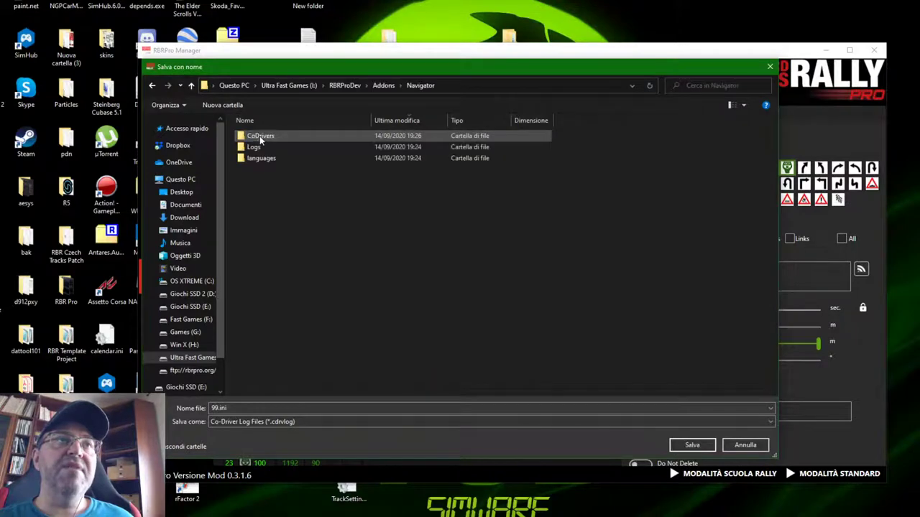
double_click(257, 147)
- Look through the .cdrvlog files in the Logs folder and cancel saving
scroll(280, 188, "down", 10)
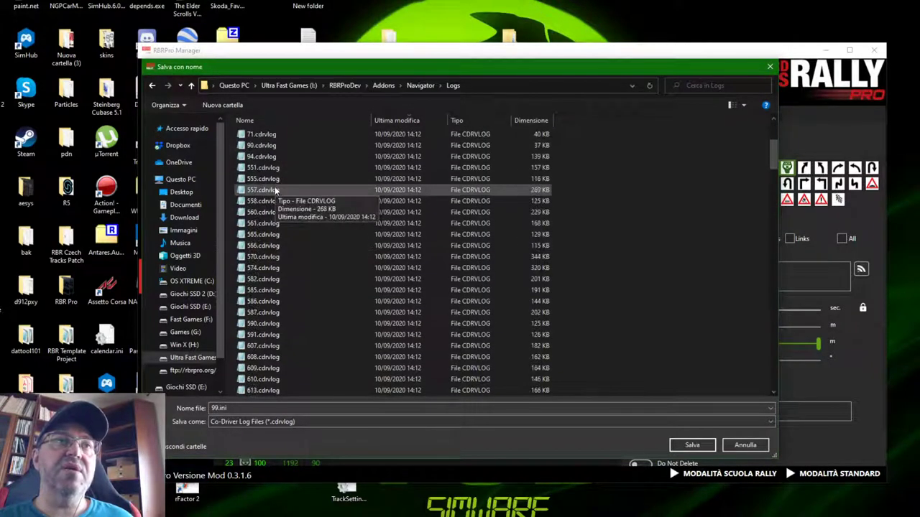
scroll(278, 190, "down", 15)
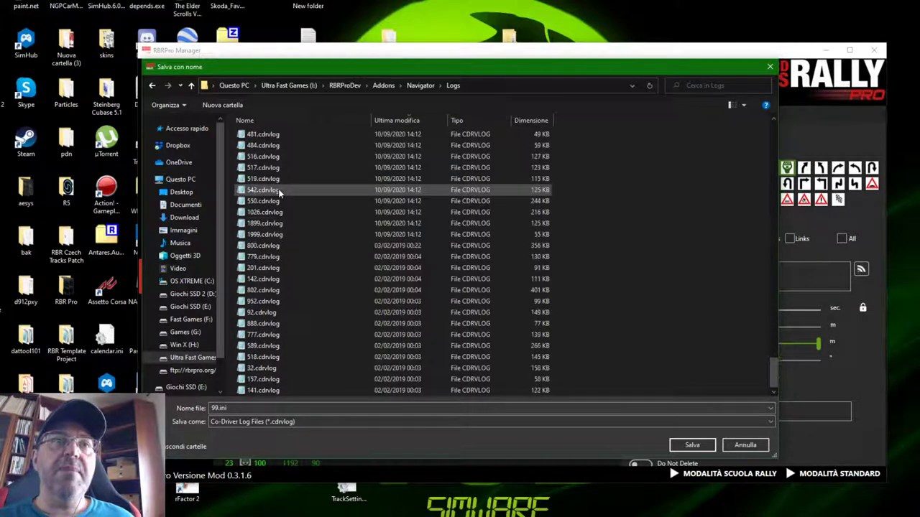
left_click_drag(772, 363, 772, 131)
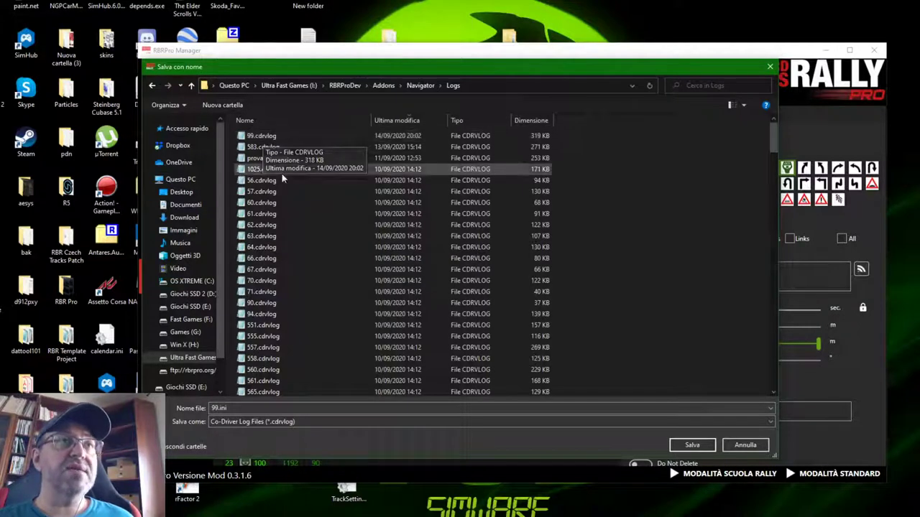
scroll(488, 199, "down", 4)
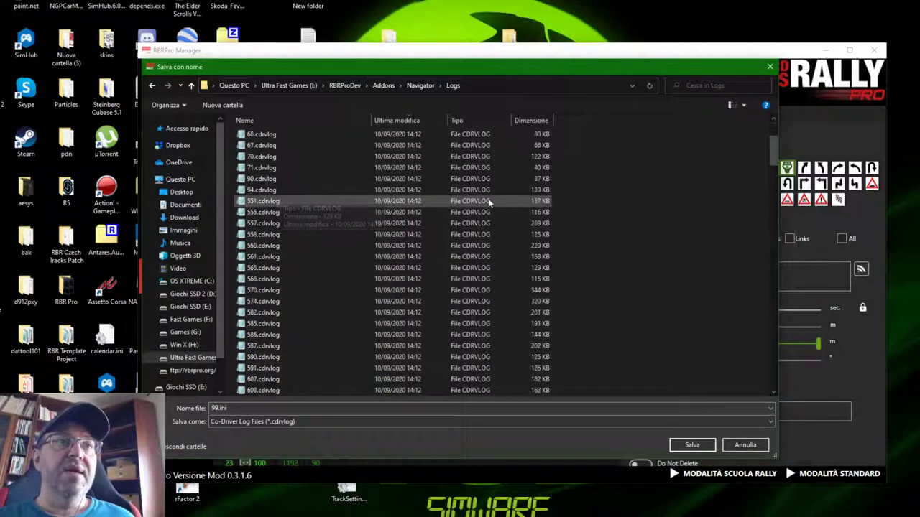
scroll(488, 198, "up", 4)
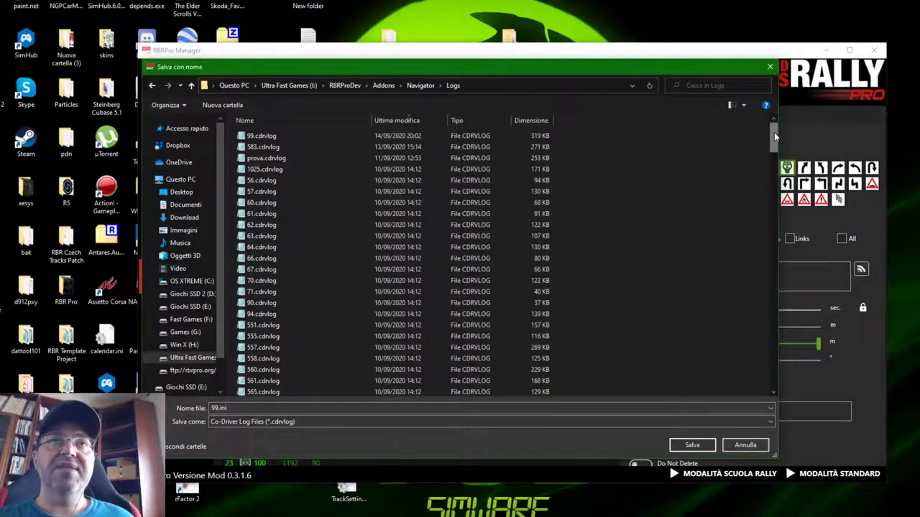
left_click_drag(774, 132, 775, 190)
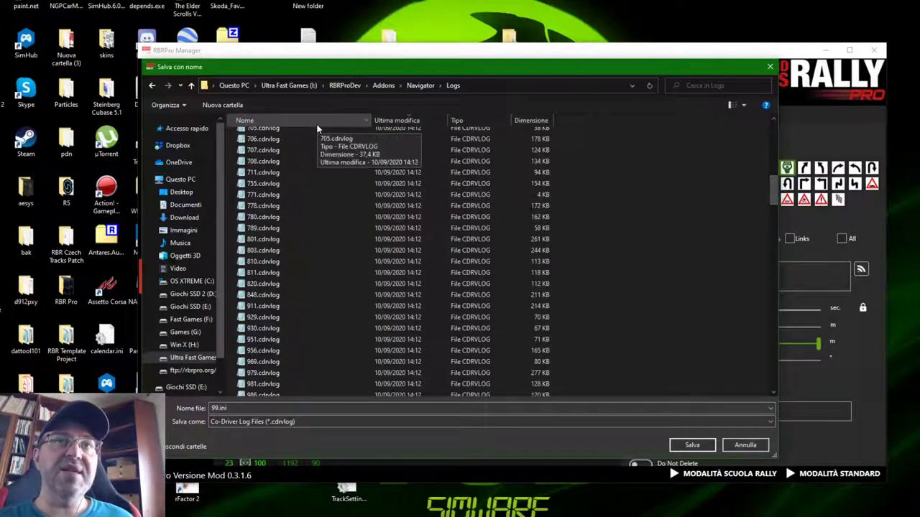
left_click_drag(775, 190, 776, 237)
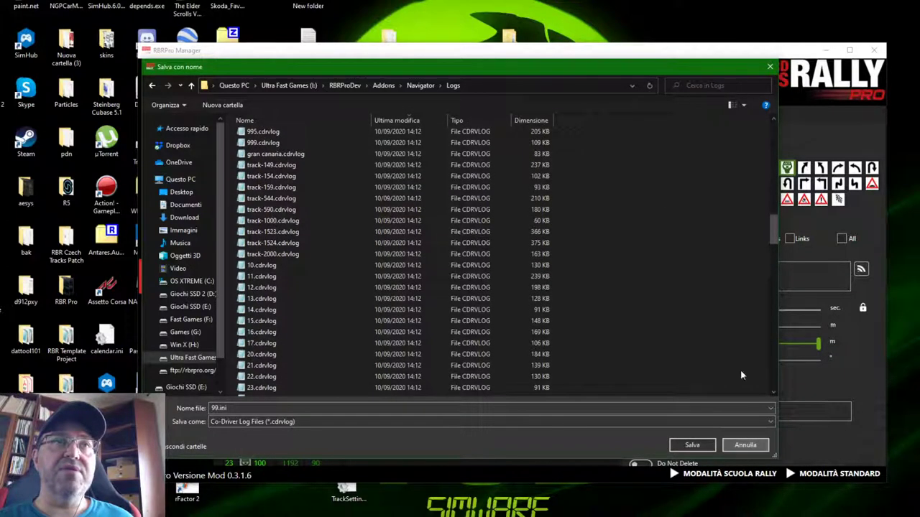
left_click_drag(774, 237, 775, 137)
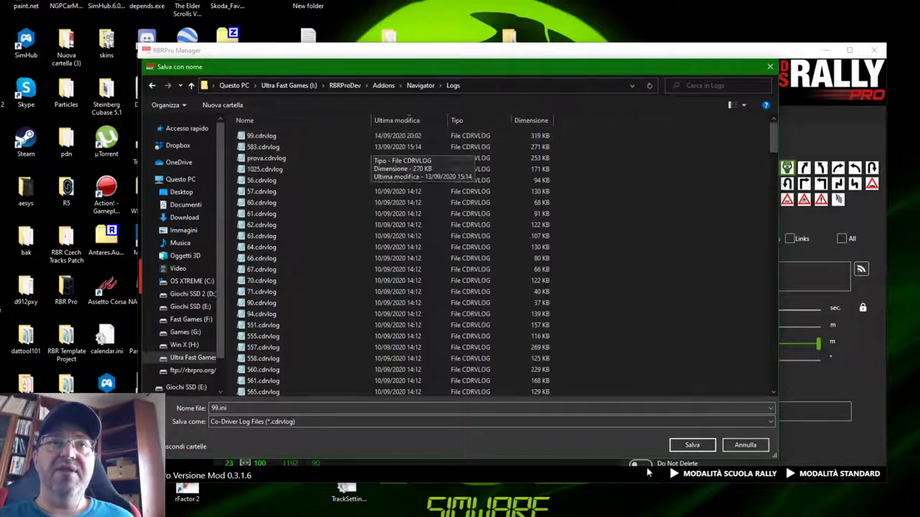
left_click(746, 446)
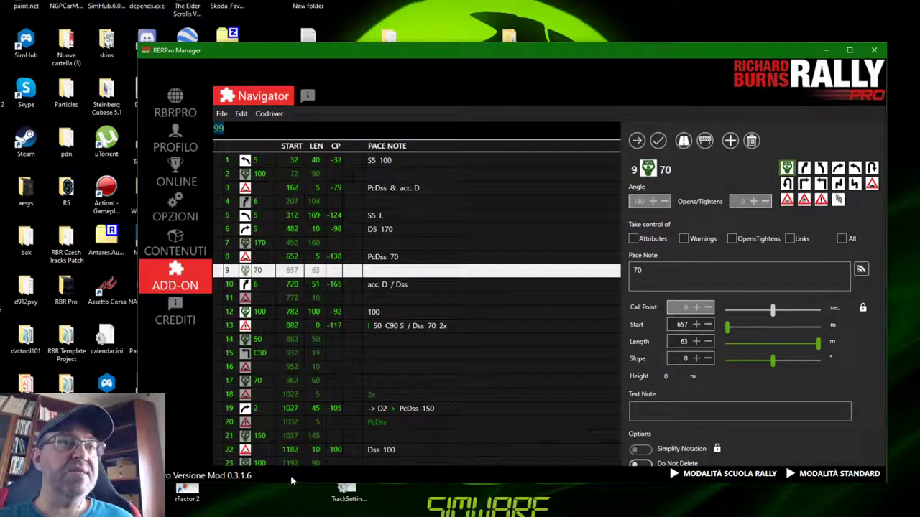
- Open the online rally calendar and launch the game from the Barum Czech Rally Zlín event
left_click(175, 140)
left_click(181, 177)
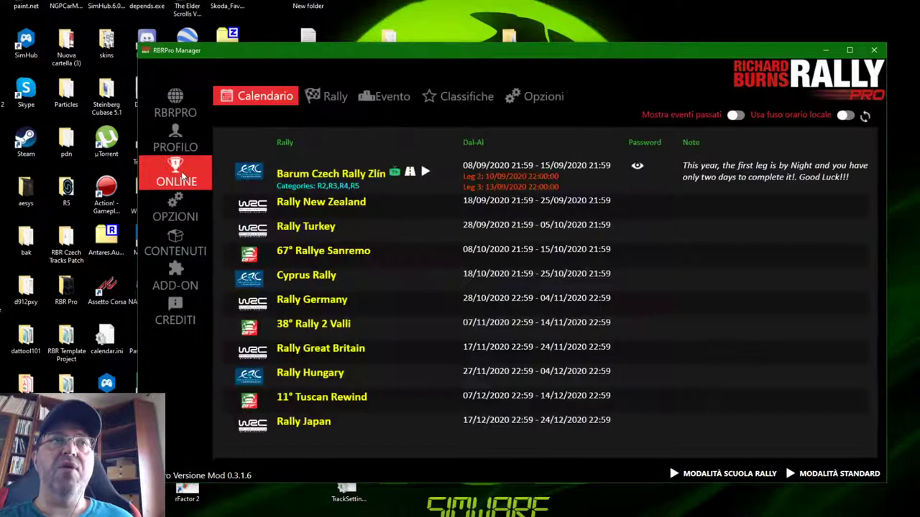
left_click(425, 174)
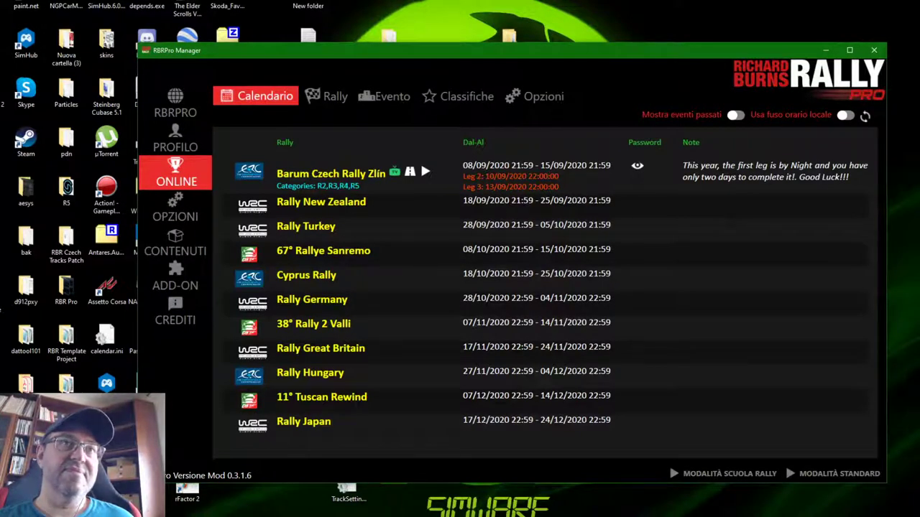
left_click(805, 490)
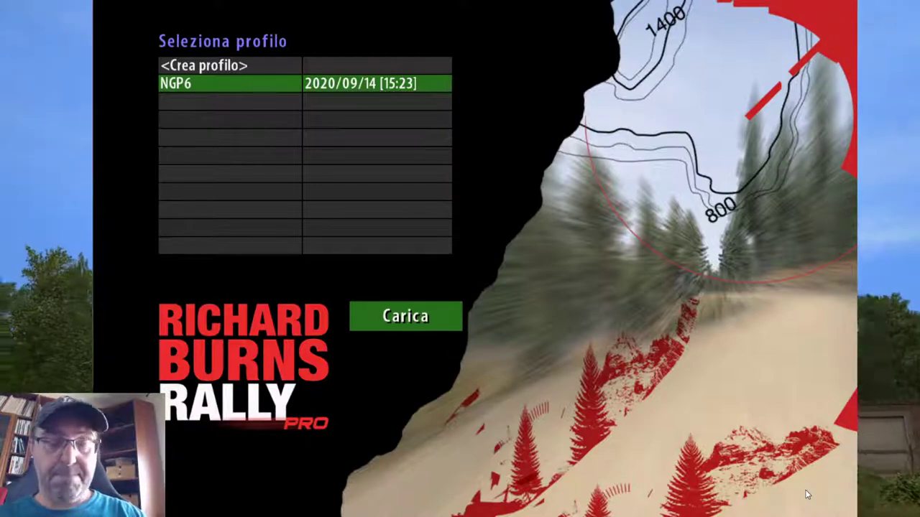
- In Richard Burns Rally, load the NGP6 profile and return to the main menu
key("Return")
key("Return")
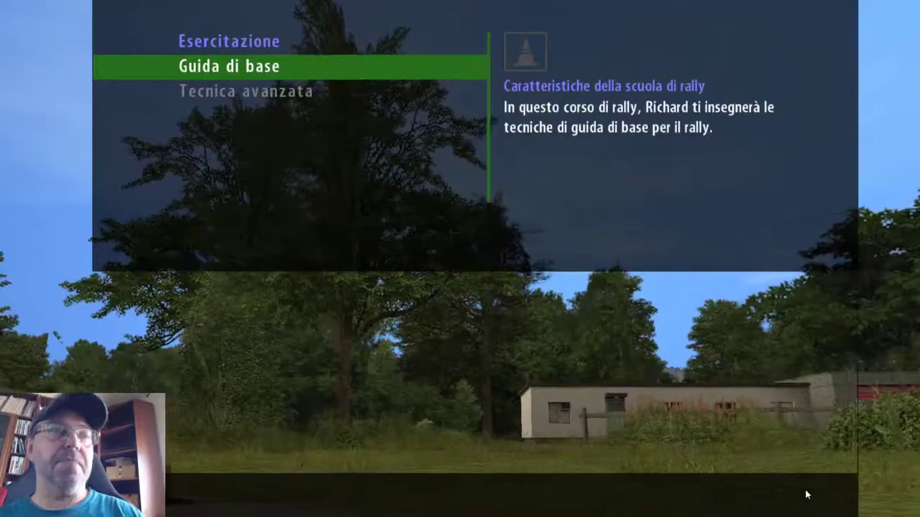
key("Escape")
- Open the Audio settings in the main game options
key("Up")
key("Up")
key("Up")
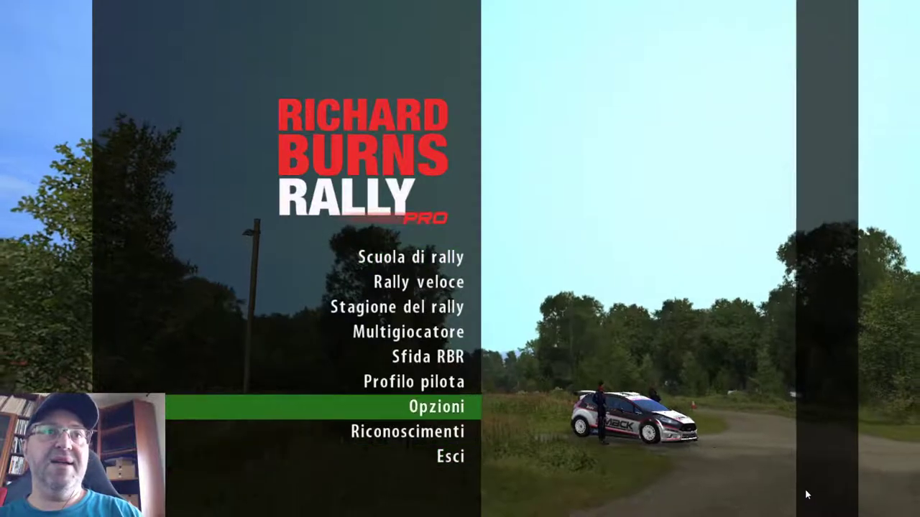
key("Return")
key("Down")
key("Down")
key("Down")
key("Down")
key("Down")
key("Down")
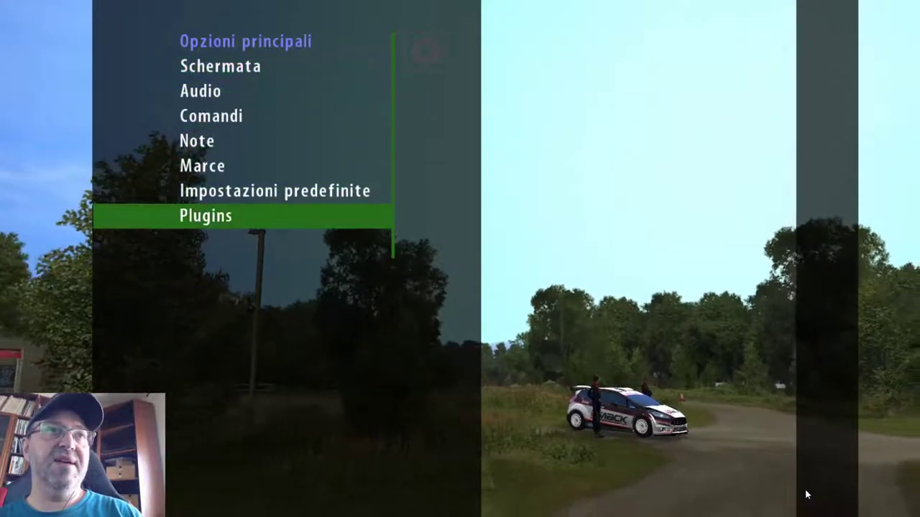
key("Up")
key("Up")
key("Up")
key("Up")
key("Up")
key("Return")
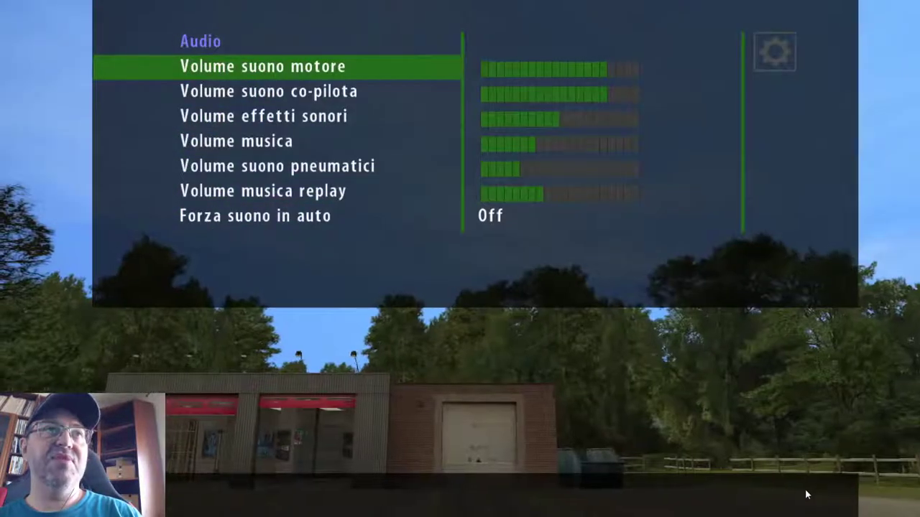
- Lower the tyre sound volume (Volume suono pneumatici) by one notch
key("Down")
key("Down")
key("Down")
key("Down")
key("Left")
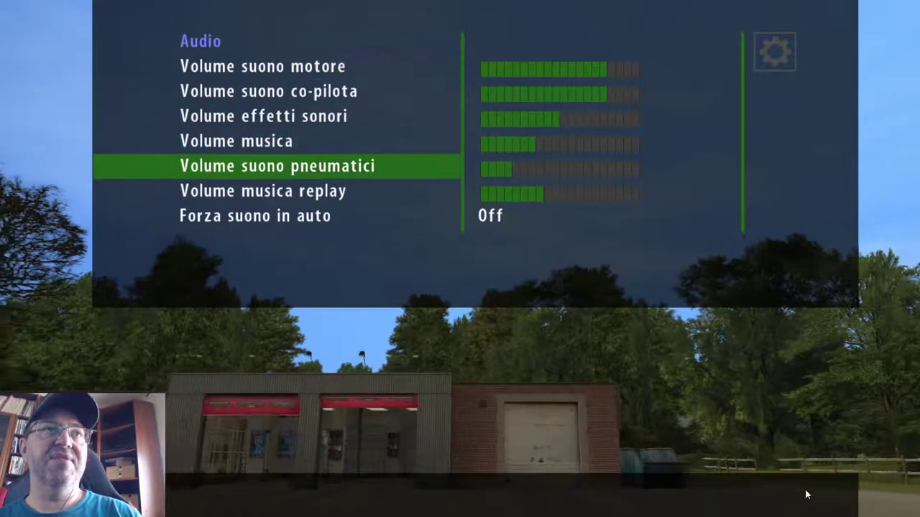
- Reduce the music volume (Volume musica) to zero
key("Up")
key("Left")
key("Left")
key("Left")
key("Left")
key("Left")
key("Left")
key("Left")
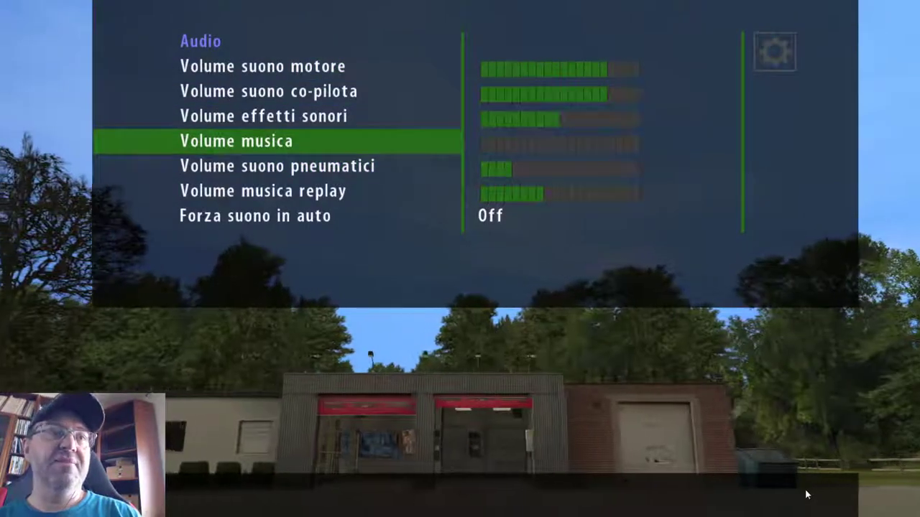
- Leave the options and save the changed settings to the profile
key("Escape")
key("Escape")
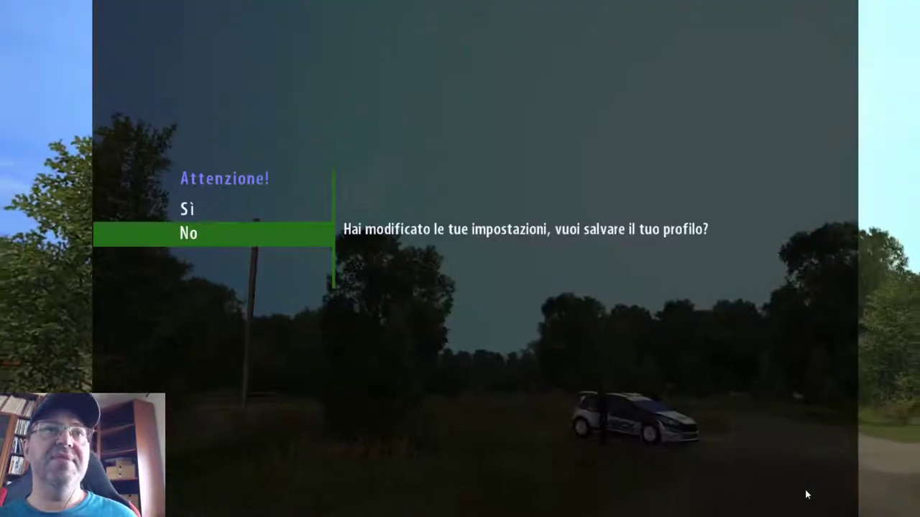
key("Up")
key("Return")
key("Return")
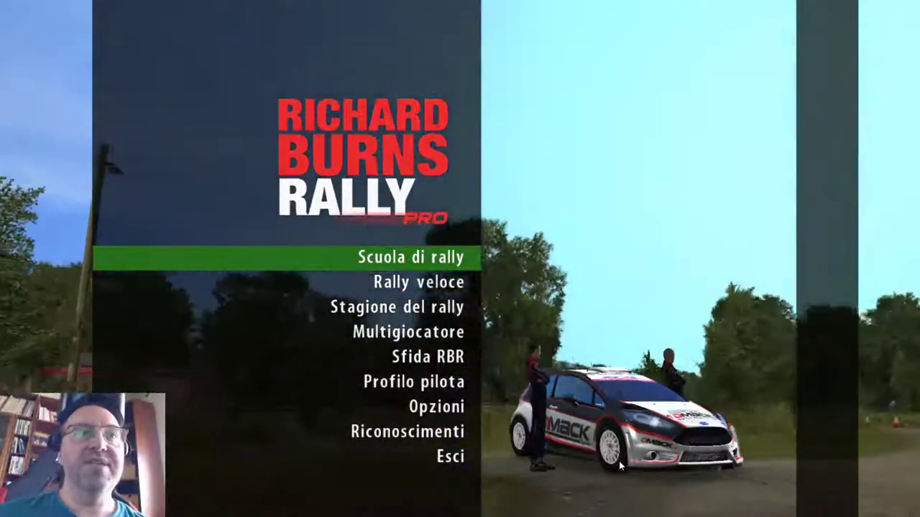
- Open the RBR Tournament plugin from the game's plugin list
key("Up")
key("Up")
key("Return")
key("Up")
key("Return")
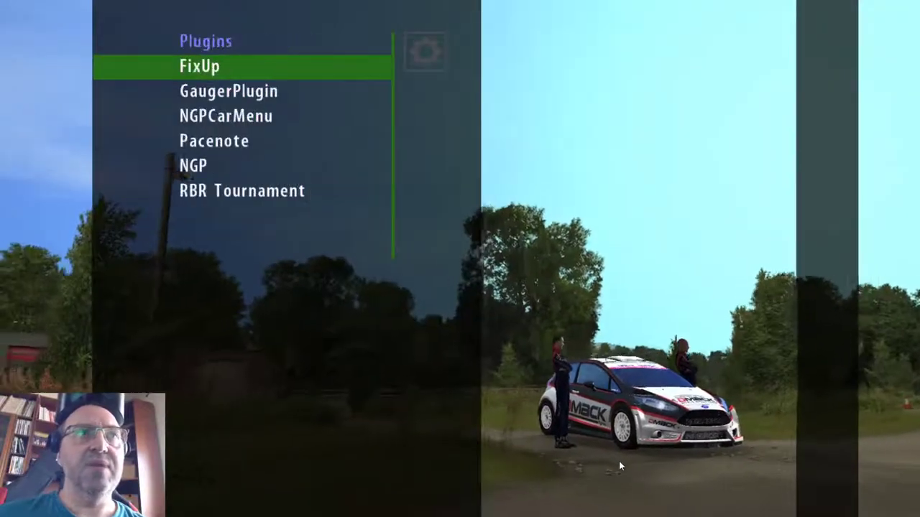
key("Down")
key("Down")
key("Down")
key("Down")
key("Escape")
key("Escape")
- Open the Test libero stage list and browse to the Barum rally 2010 Semetin stage
key("Down")
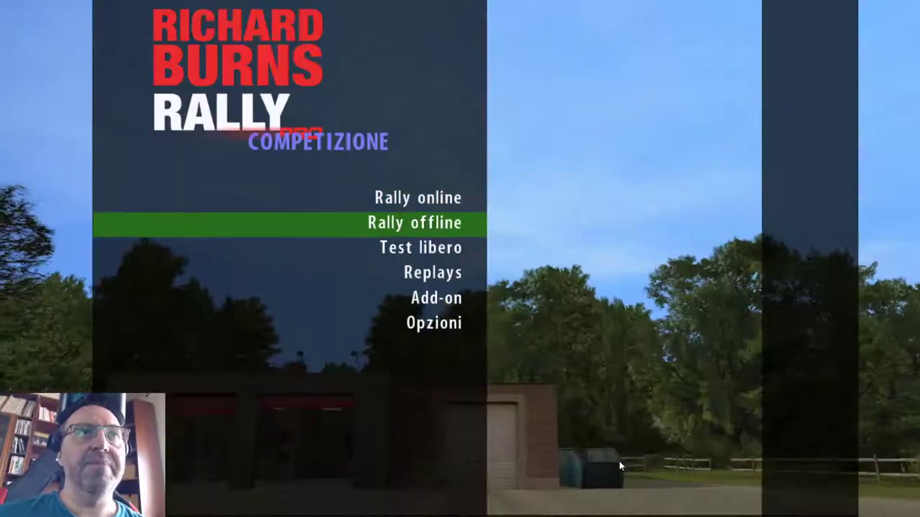
key("Down")
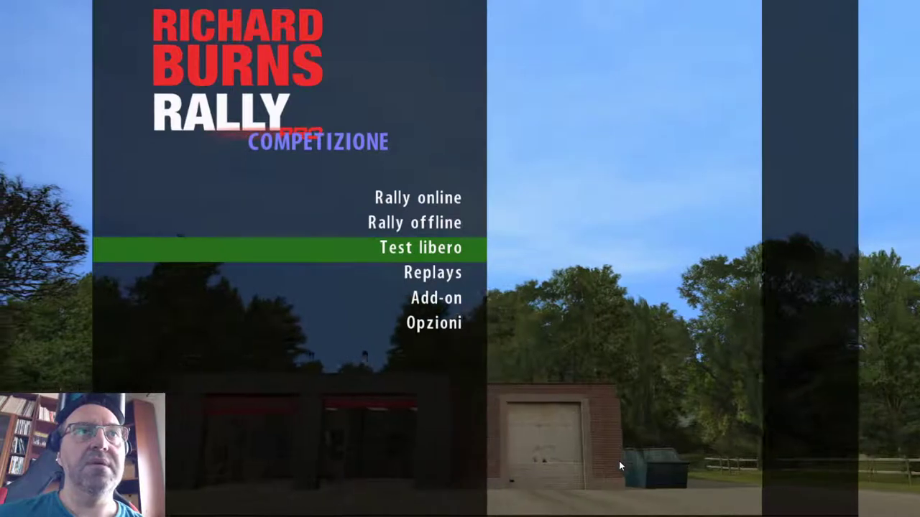
key("Return")
key("Down")
key("Down")
key("Down")
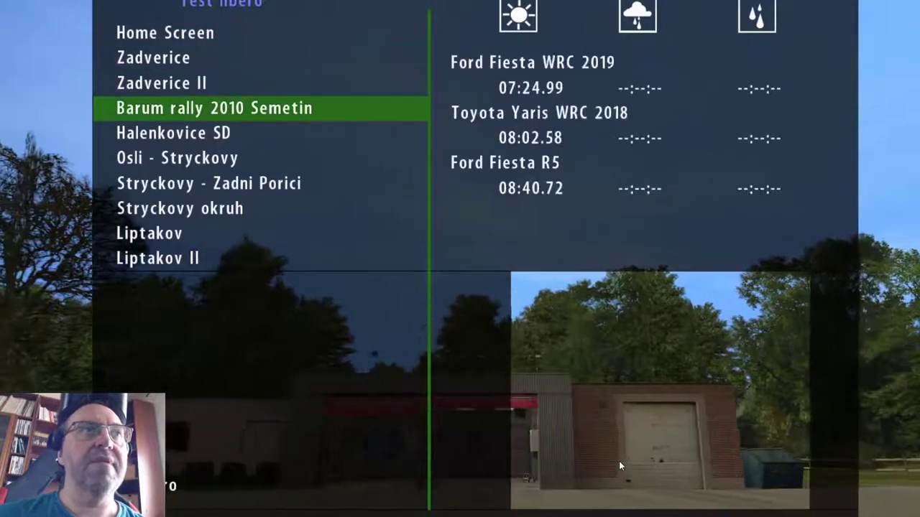